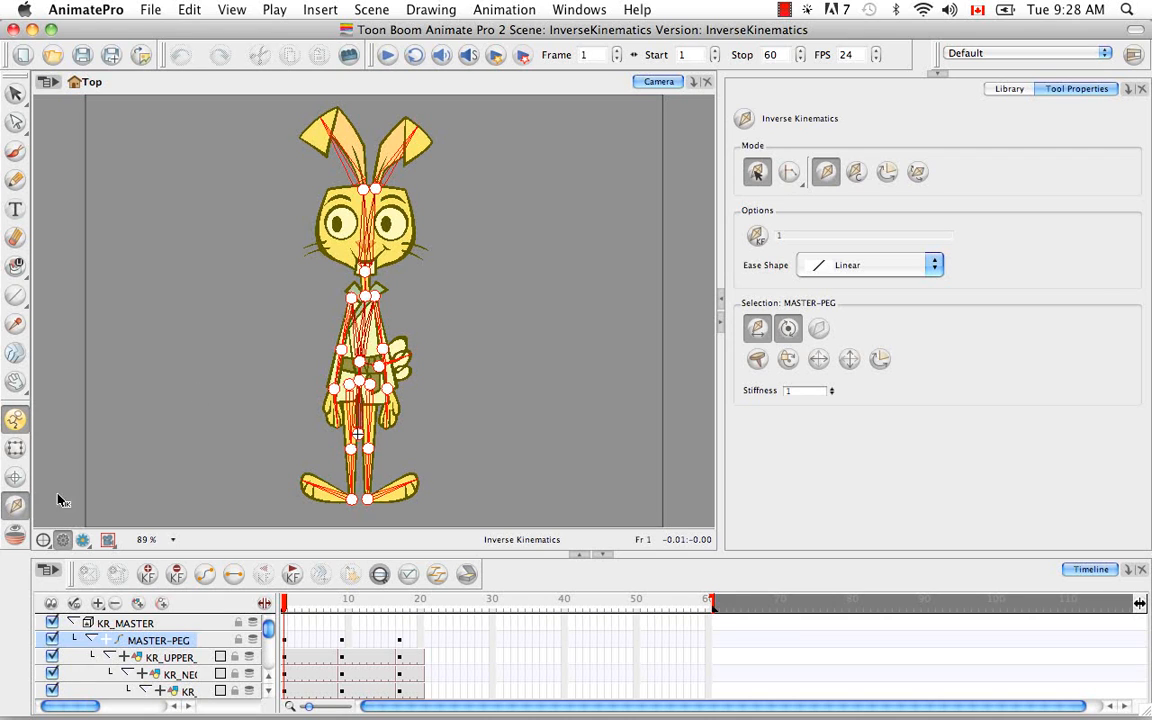
Rotate the rabbit's whole arm, KR_01_ARM-PEG, outward from the shoulder with the Transform tool.
{"action": "left_click", "coordinate": [15, 450]}
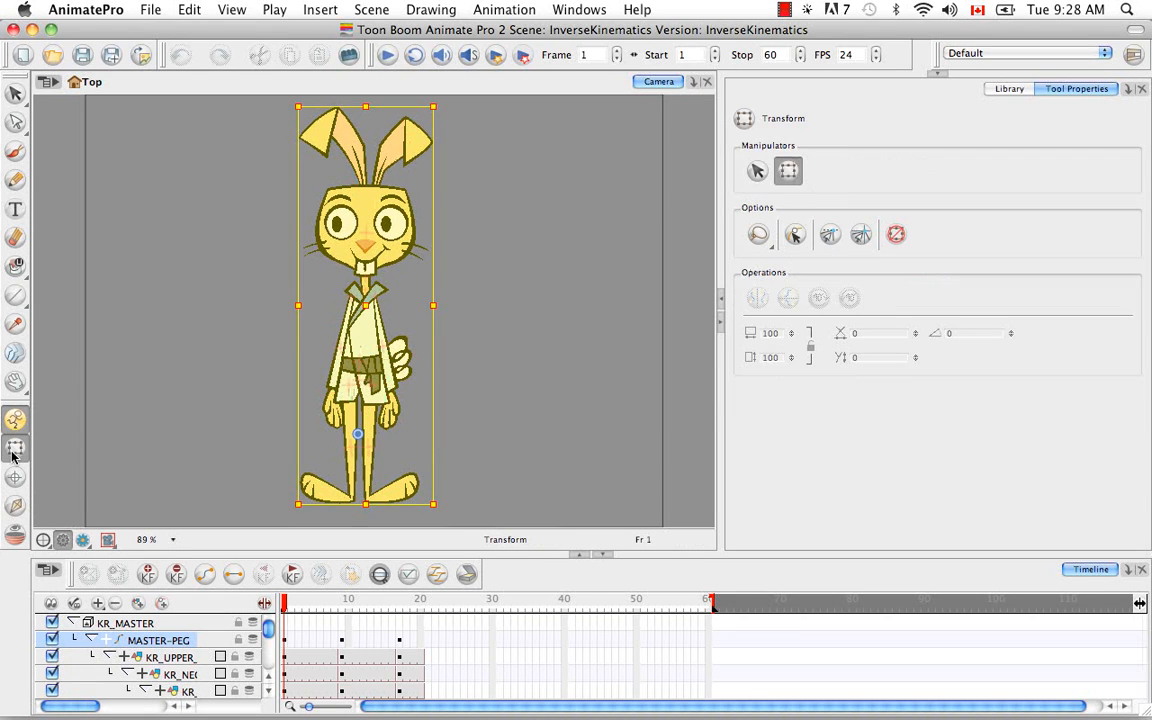
{"action": "left_click", "coordinate": [249, 390]}
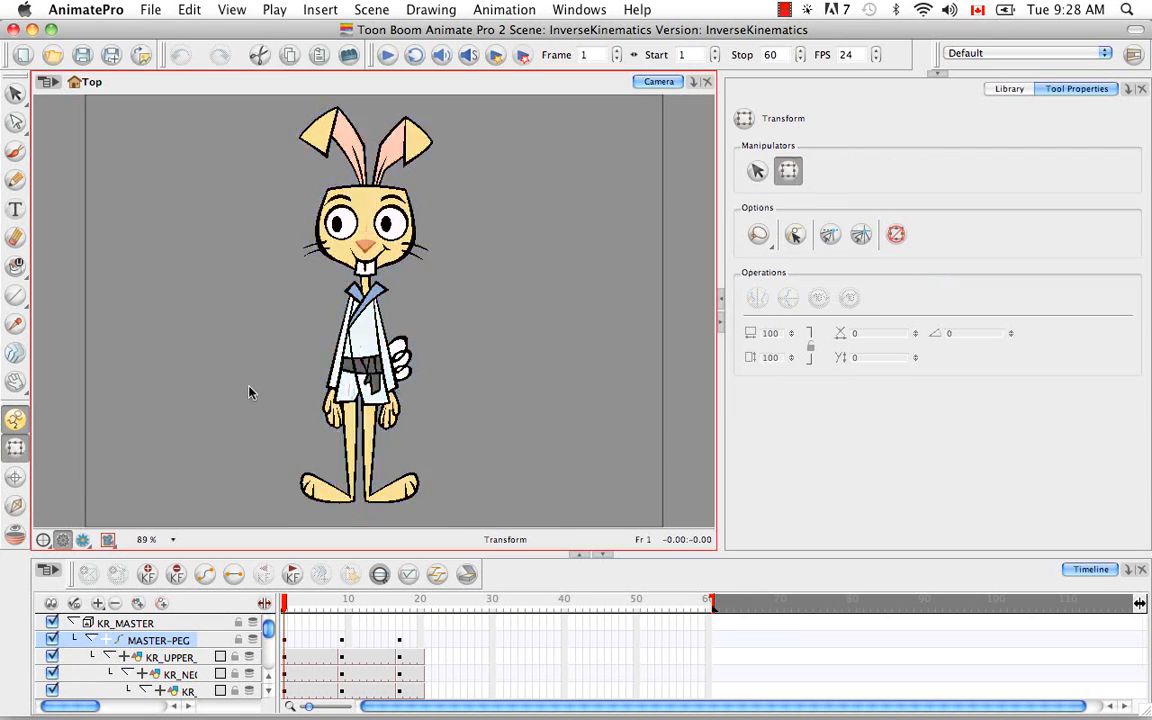
{"action": "left_click", "coordinate": [348, 310]}
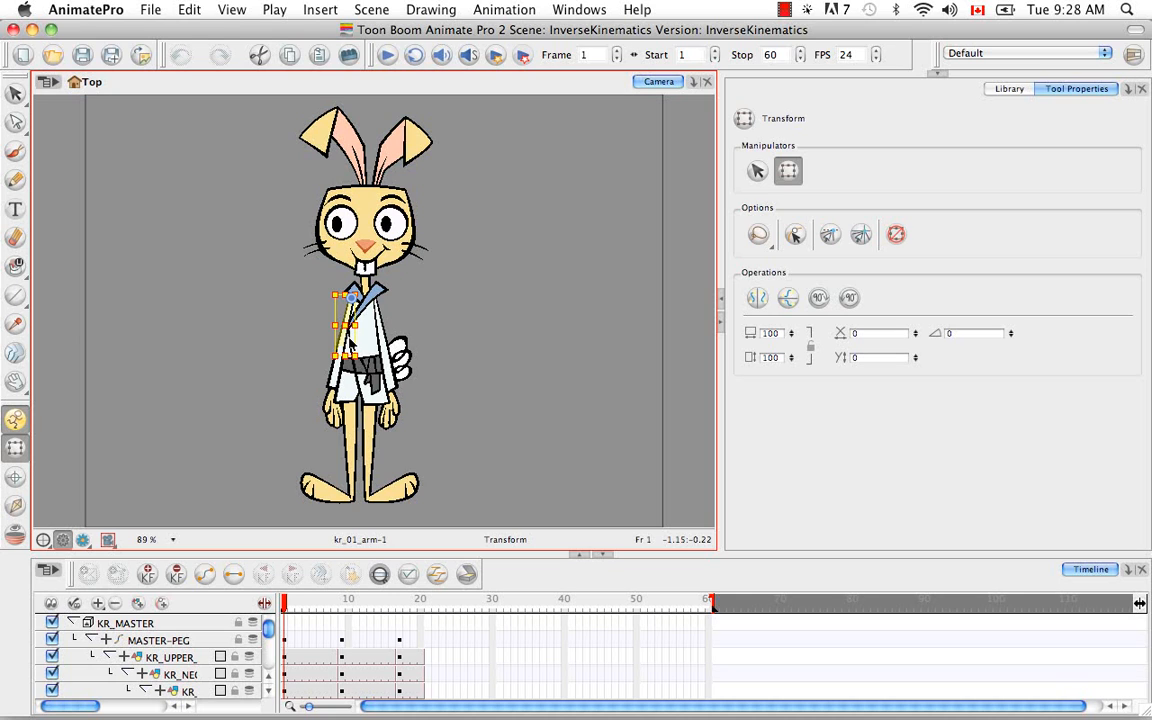
{"action": "key", "text": "b"}
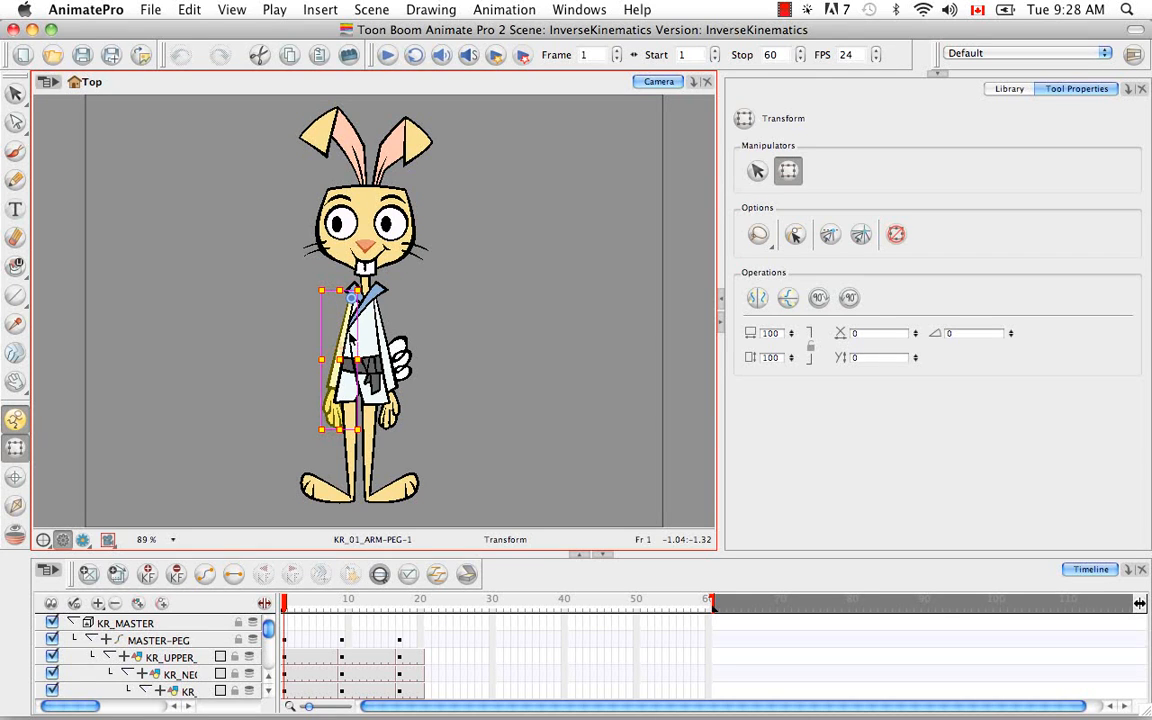
{"action": "left_click_drag", "start_coordinate": [371, 287], "coordinate": [376, 299]}
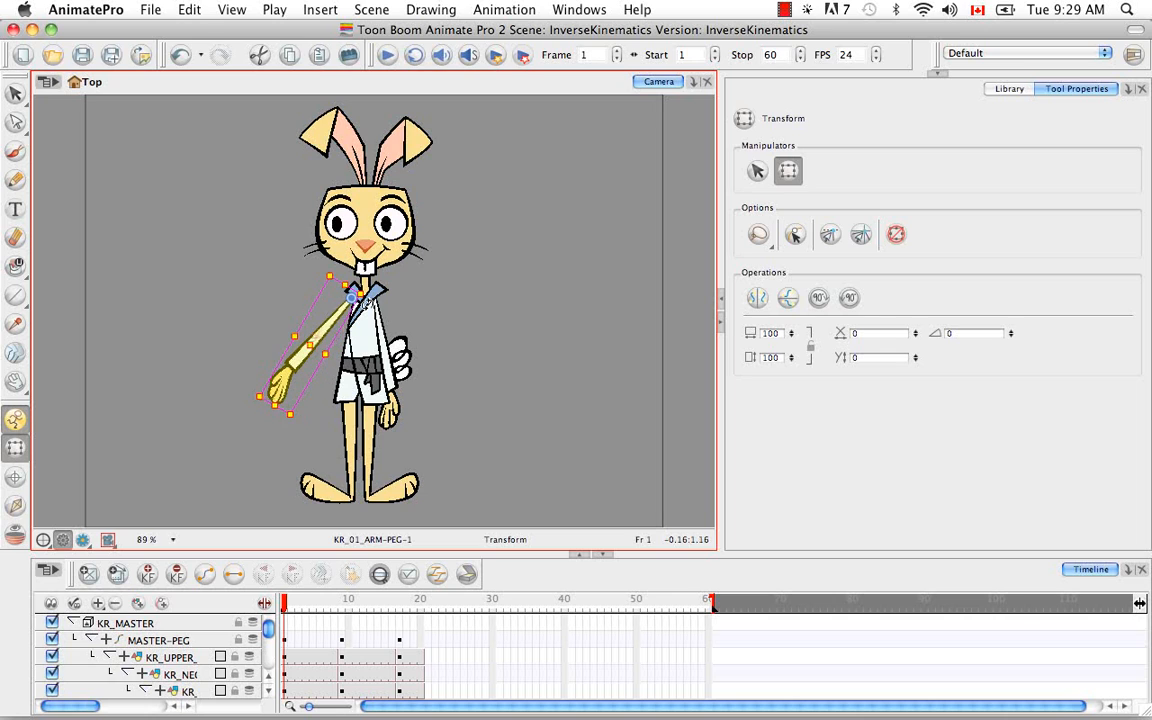
{"action": "key", "text": "Escape"}
Rotate the raised arm's forearm and hand, KR_01_LOWERARM-PEG, up to roughly horizontal around the elbow.
{"action": "left_click", "coordinate": [310, 358]}
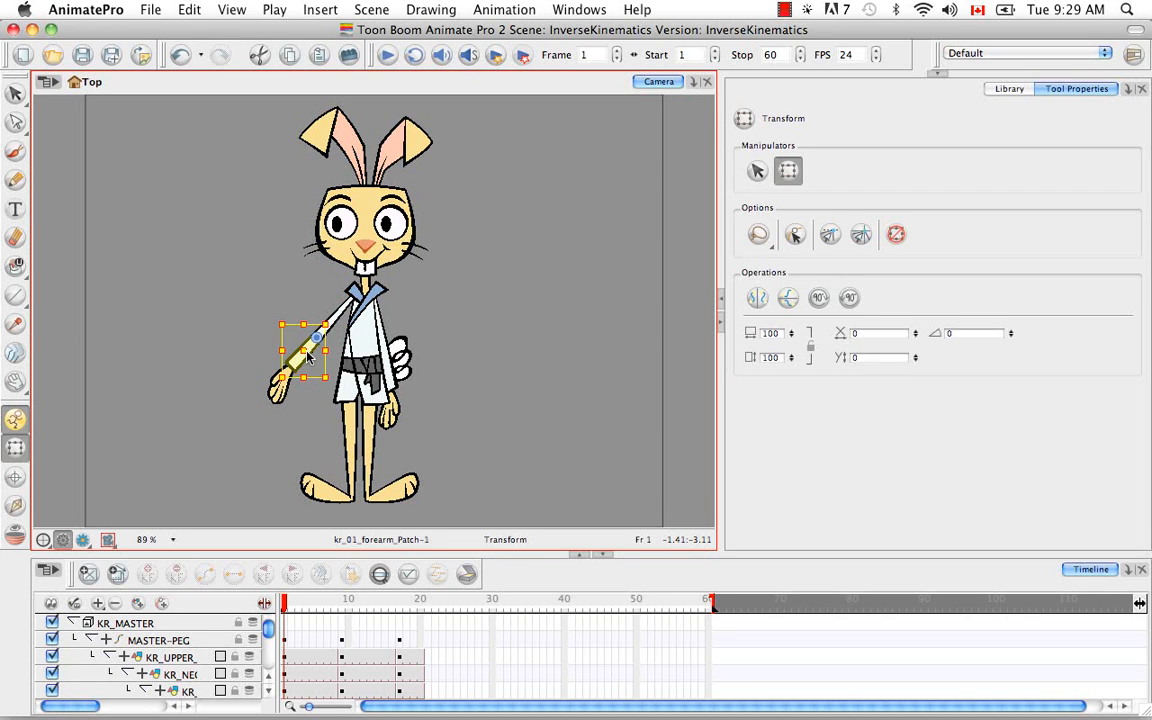
{"action": "key", "text": "b"}
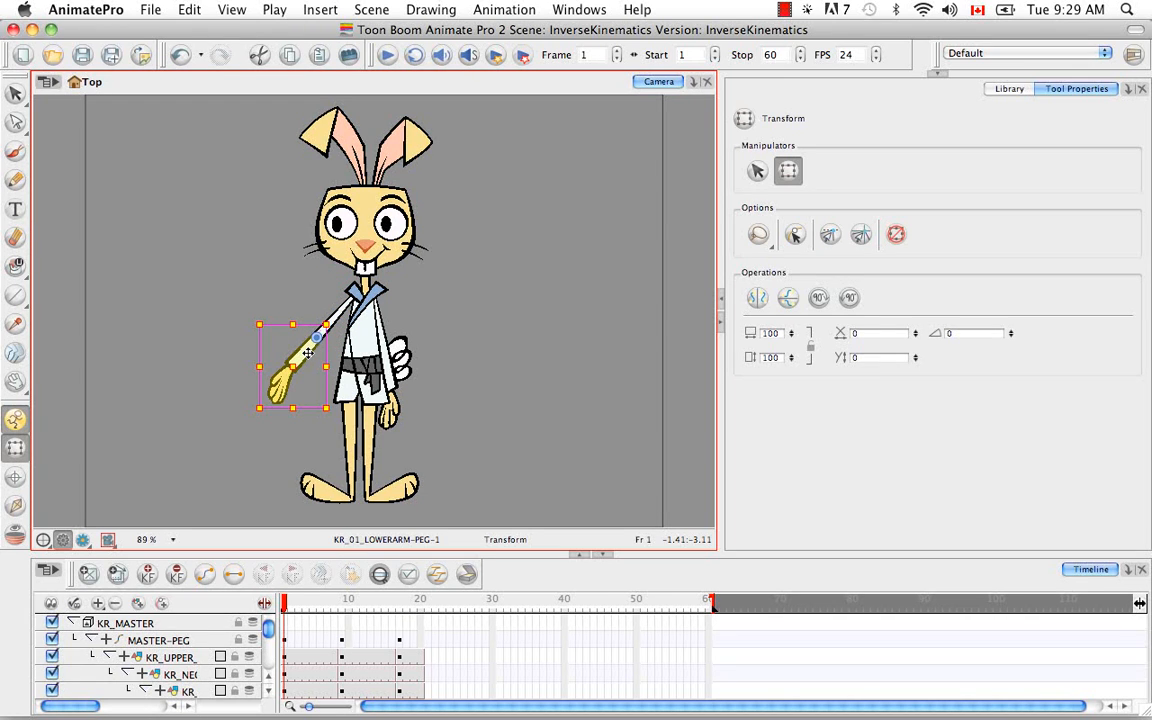
{"action": "left_click_drag", "start_coordinate": [335, 315], "coordinate": [343, 335]}
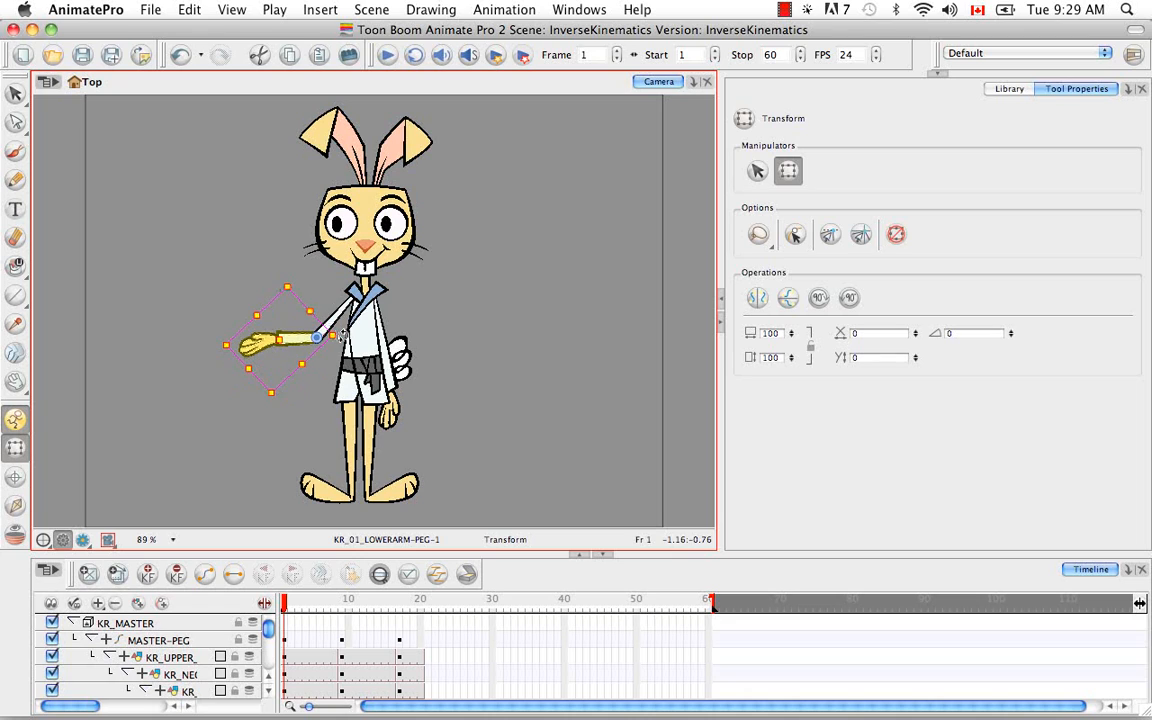
{"action": "left_click", "coordinate": [308, 380]}
Tilt the raised arm's hand, kr_01_hand, upward around the wrist and deselect it.
{"action": "left_click", "coordinate": [268, 347]}
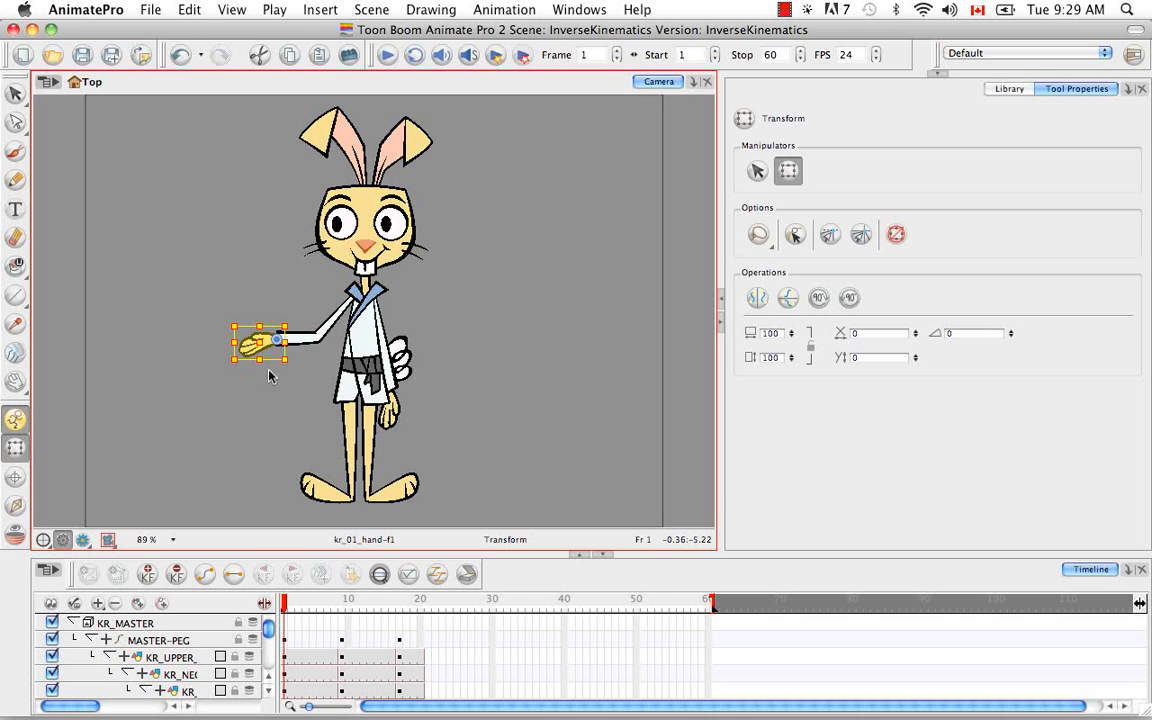
{"action": "left_click_drag", "start_coordinate": [266, 291], "coordinate": [172, 282]}
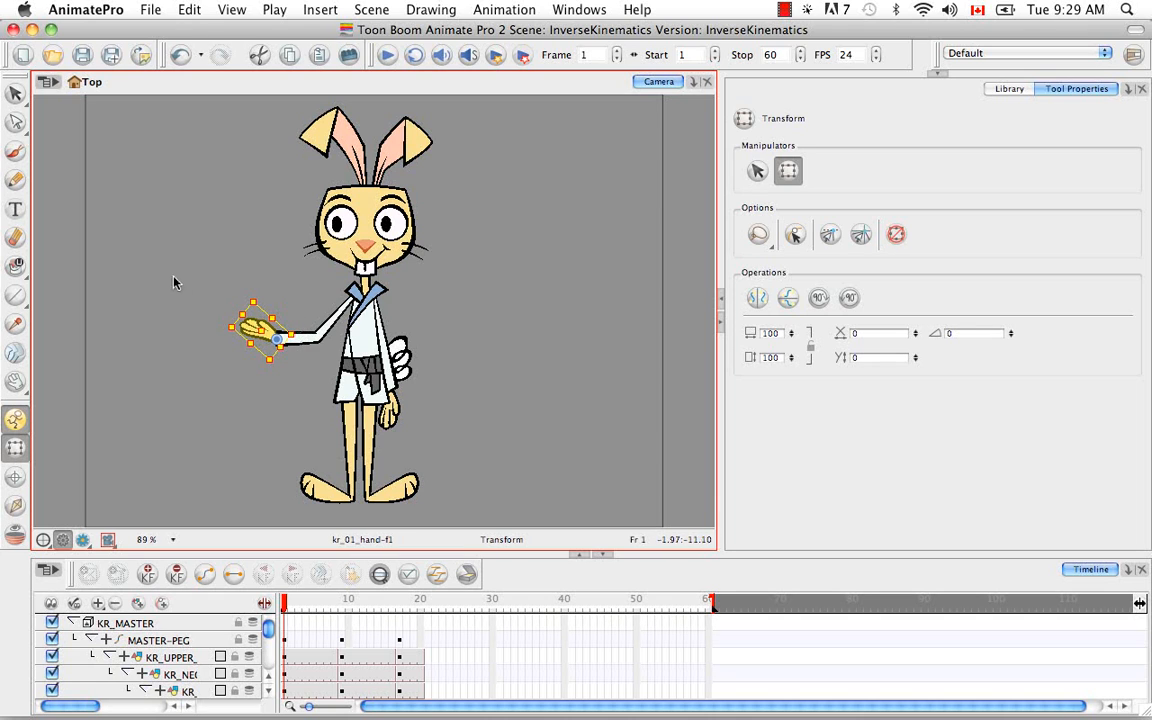
{"action": "left_click", "coordinate": [292, 264]}
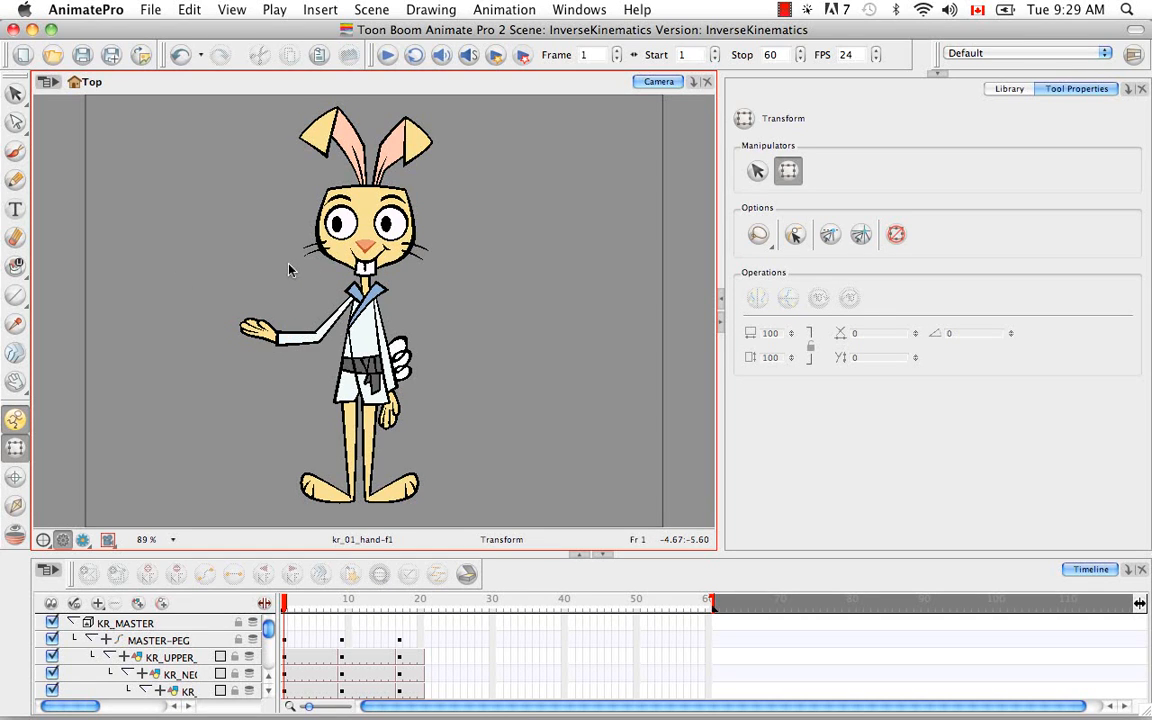
Undo the three rotations of the arm, forearm and hand.
{"action": "key", "text": "super+z"}
{"action": "key", "text": "super+z"}
{"action": "key", "text": "super+z"}
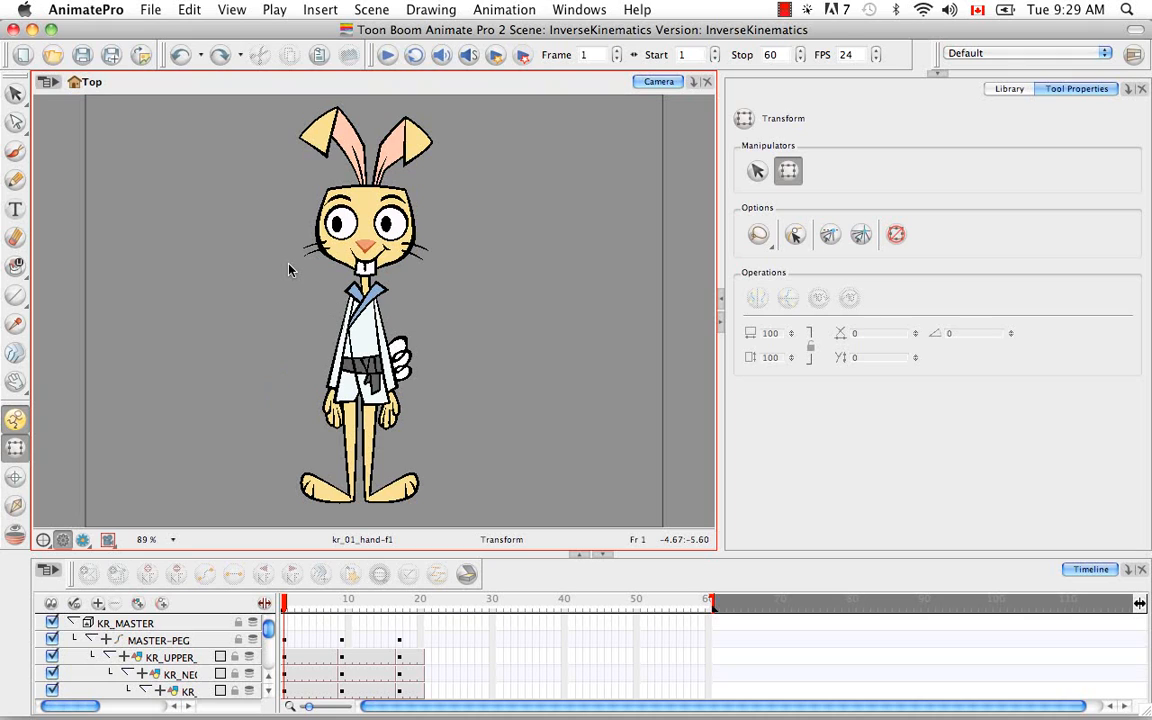
Display the rabbit's bone chains from MASTER-PEG with the Inverse Kinematics tool.
{"action": "left_click", "coordinate": [16, 506]}
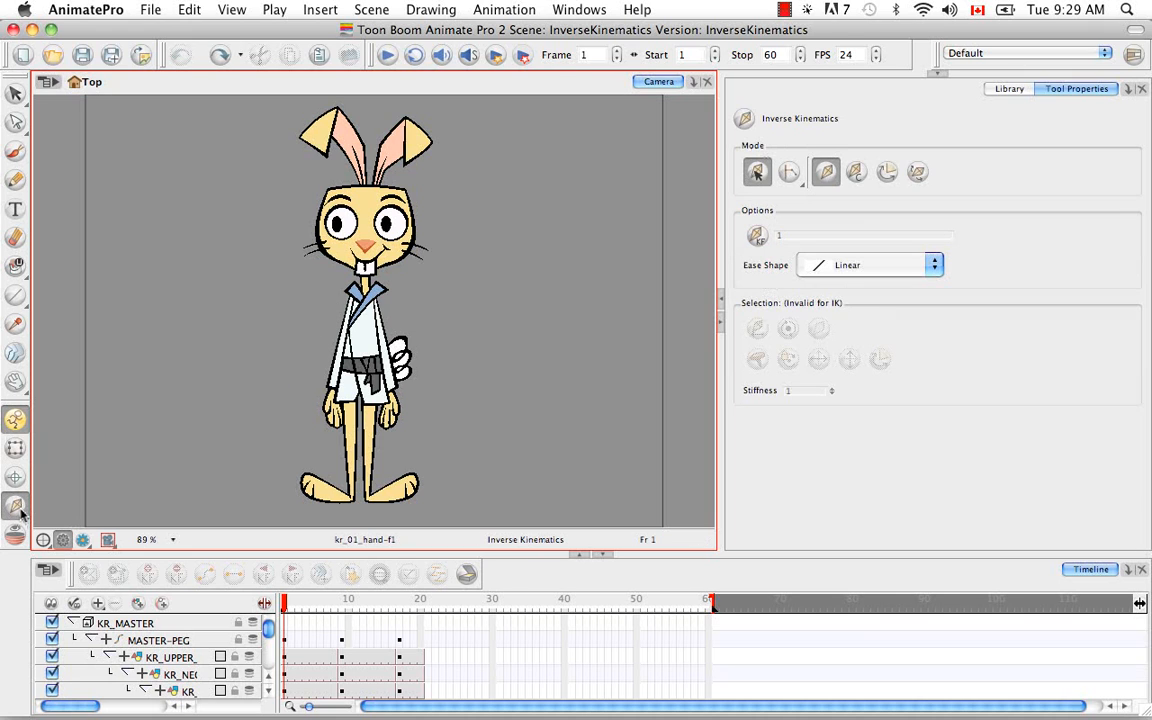
{"action": "left_click", "coordinate": [155, 640]}
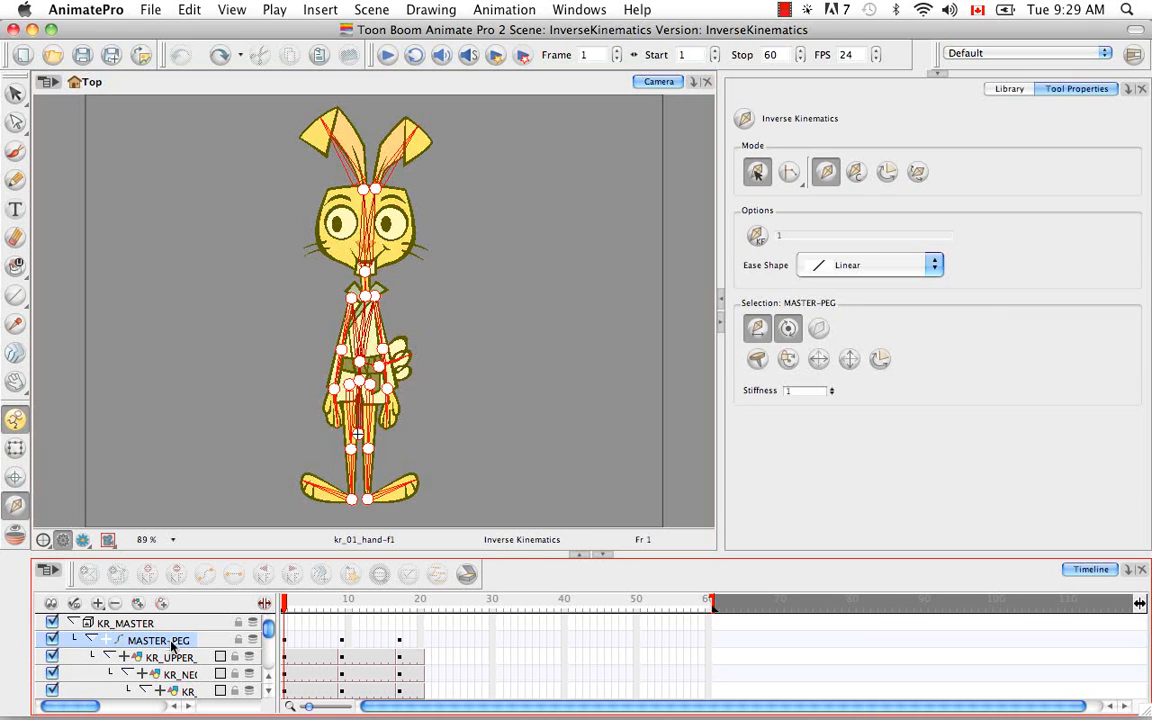
Try posing the arm chain by pulling kr_01_hand outward and up with Inverse Kinematics, and undo the pose.
{"action": "left_click", "coordinate": [338, 410]}
{"action": "left_click_drag", "start_coordinate": [338, 411], "coordinate": [262, 330]}
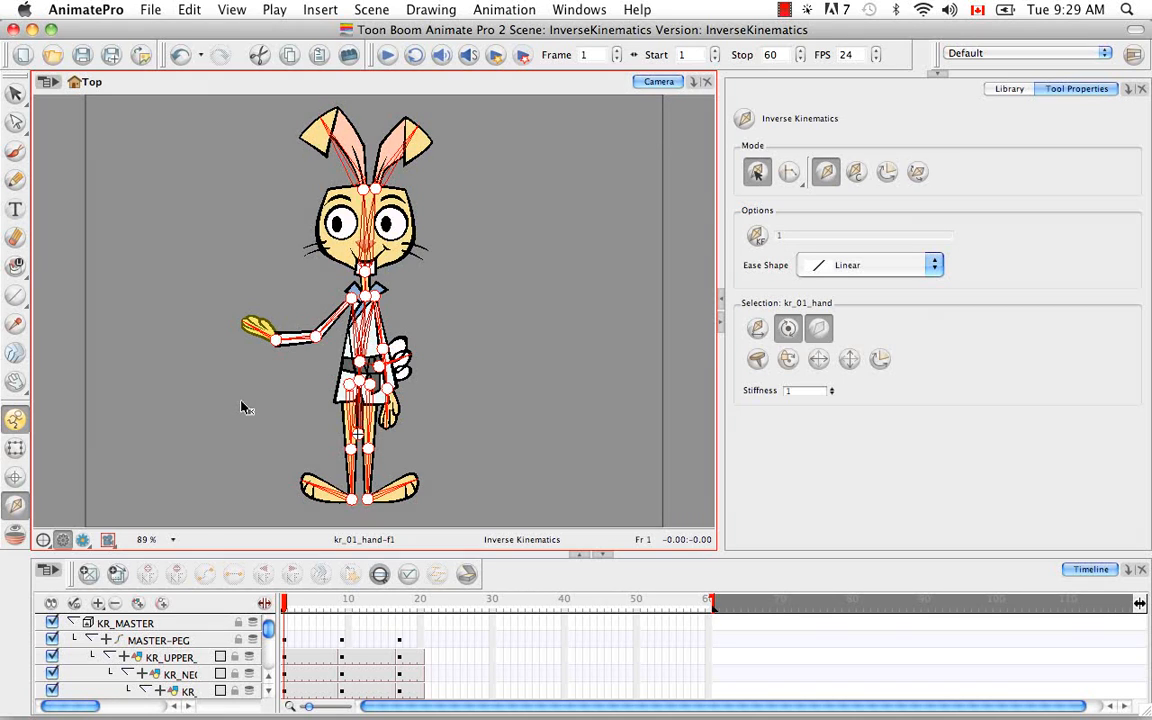
{"action": "key", "text": "super+z"}
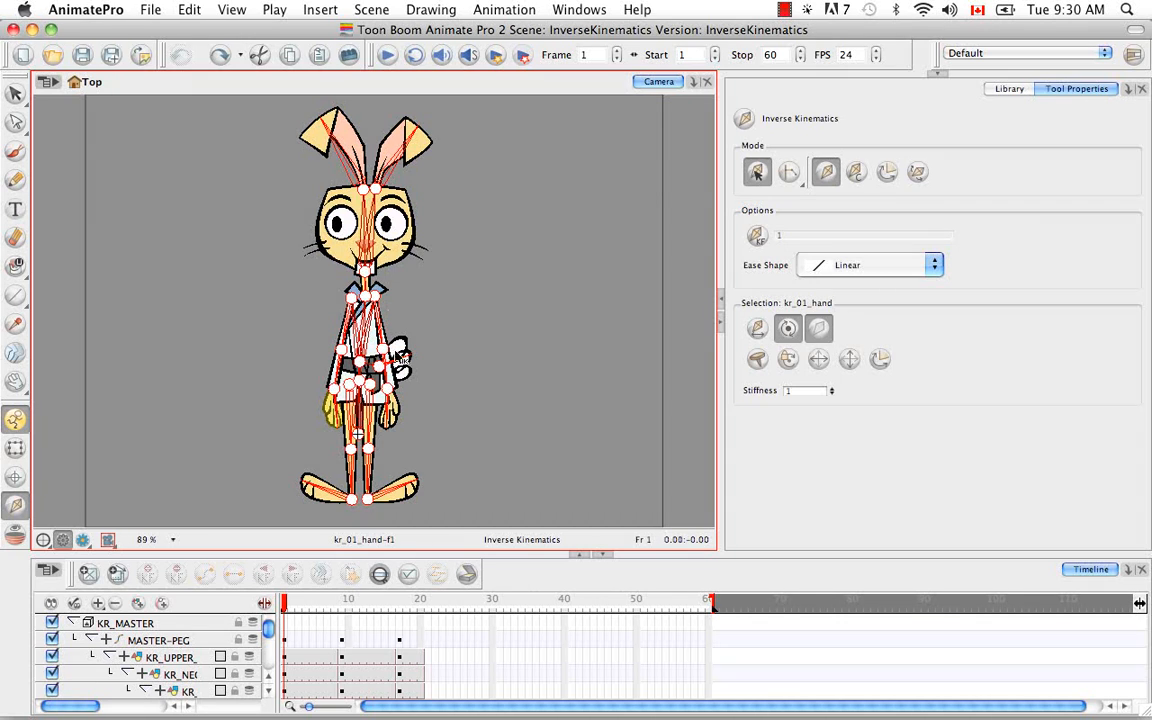
Examine the bones and joints up close from the rabbit's collar down to its hips, and restore the full view.
{"action": "key", "text": "2"}
{"action": "key", "text": "2"}
{"action": "key", "text": "2"}
{"action": "key", "text": "2"}
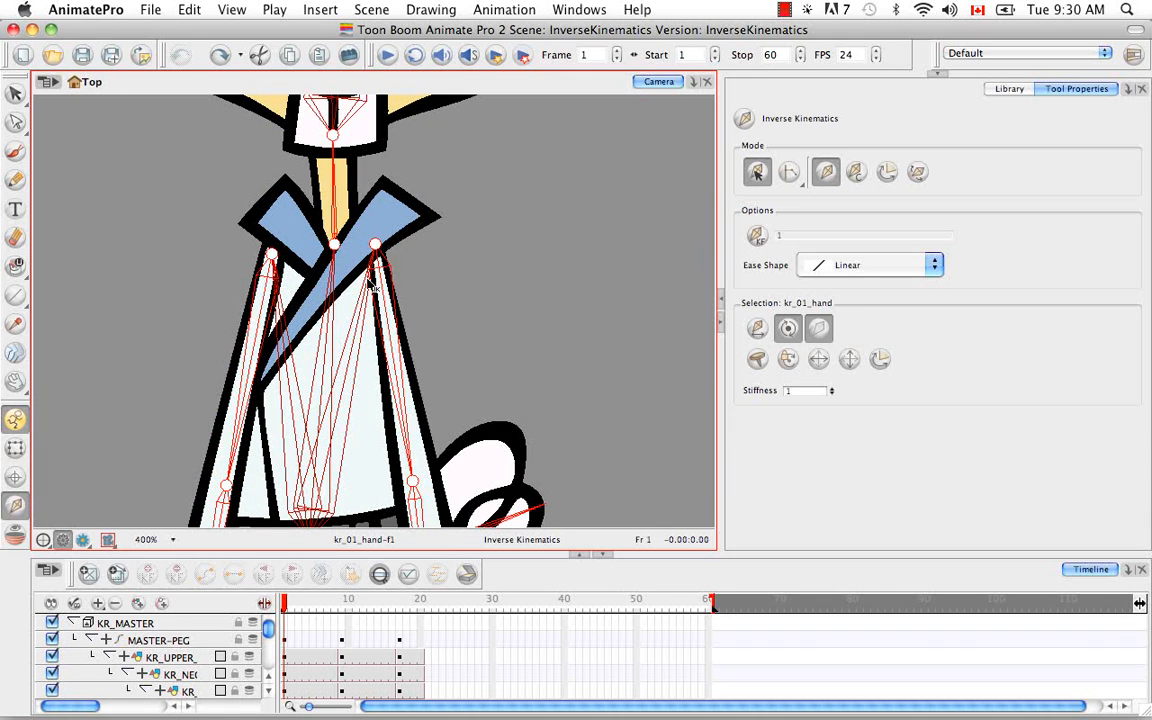
{"action": "scroll", "coordinate": [383, 286], "scroll_direction": "down", "scroll_amount": 5}
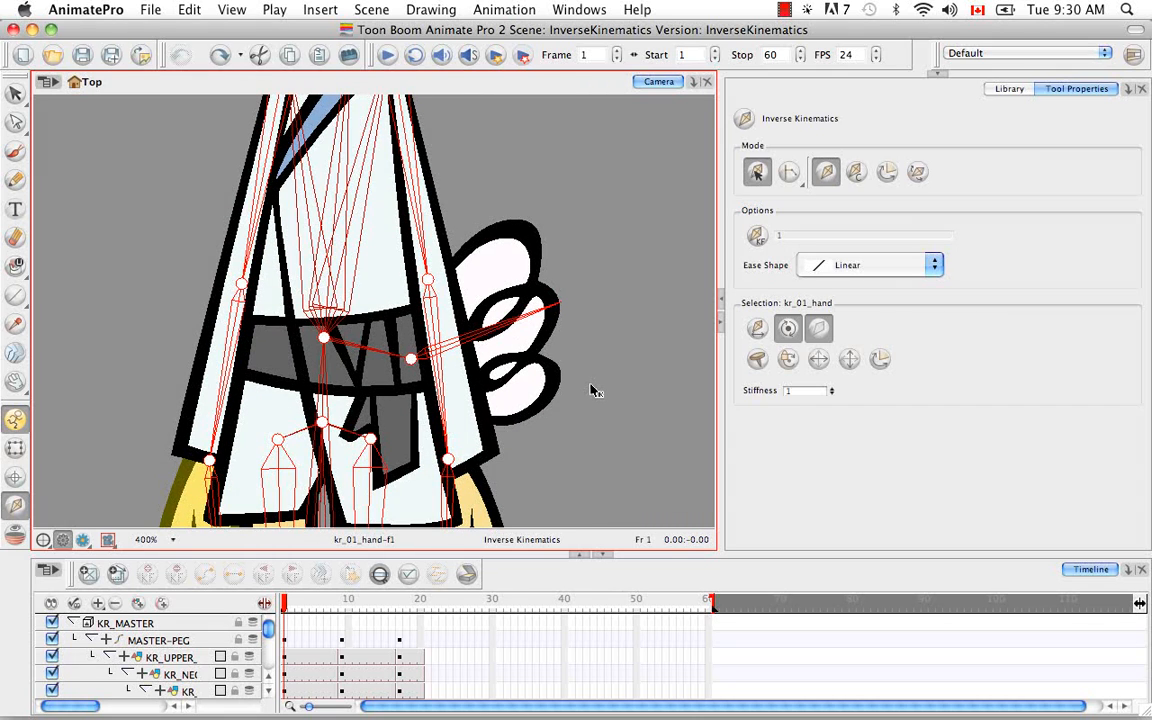
{"action": "key", "text": "shift+m"}
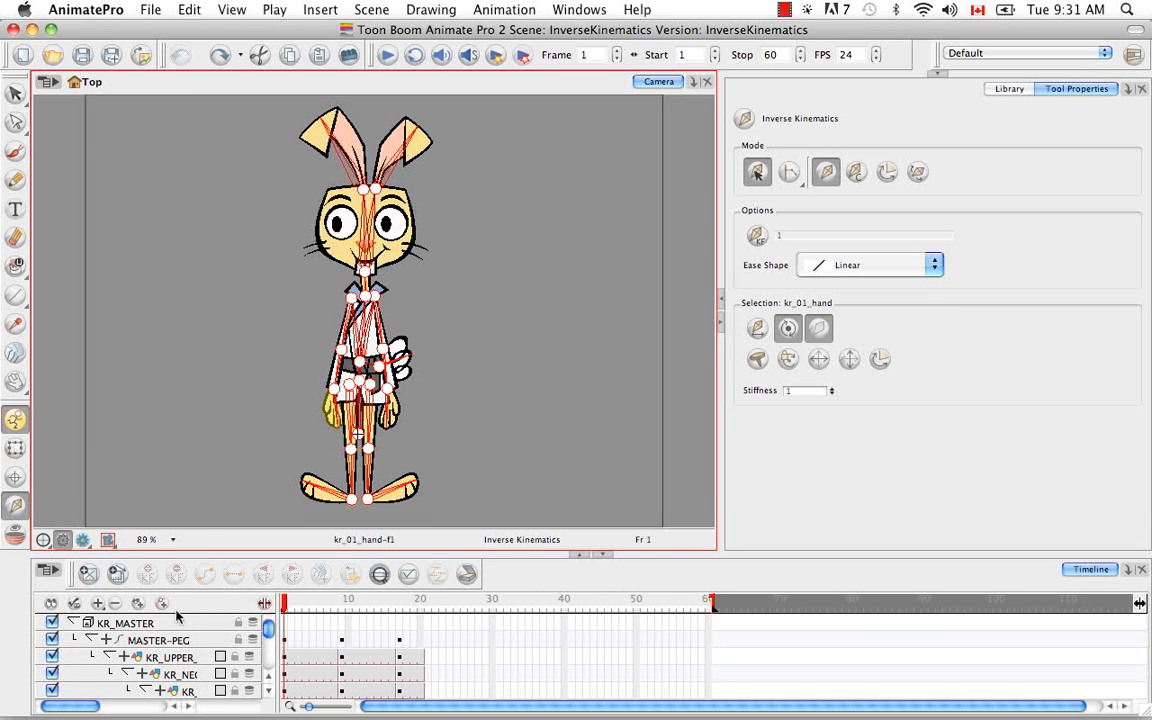
Examine the rig's parenting hierarchy by collapsing and re-expanding the layers under MASTER-PEG.
{"action": "left_click", "coordinate": [91, 640]}
{"action": "left_click", "coordinate": [91, 640]}
{"action": "left_click", "coordinate": [107, 656]}
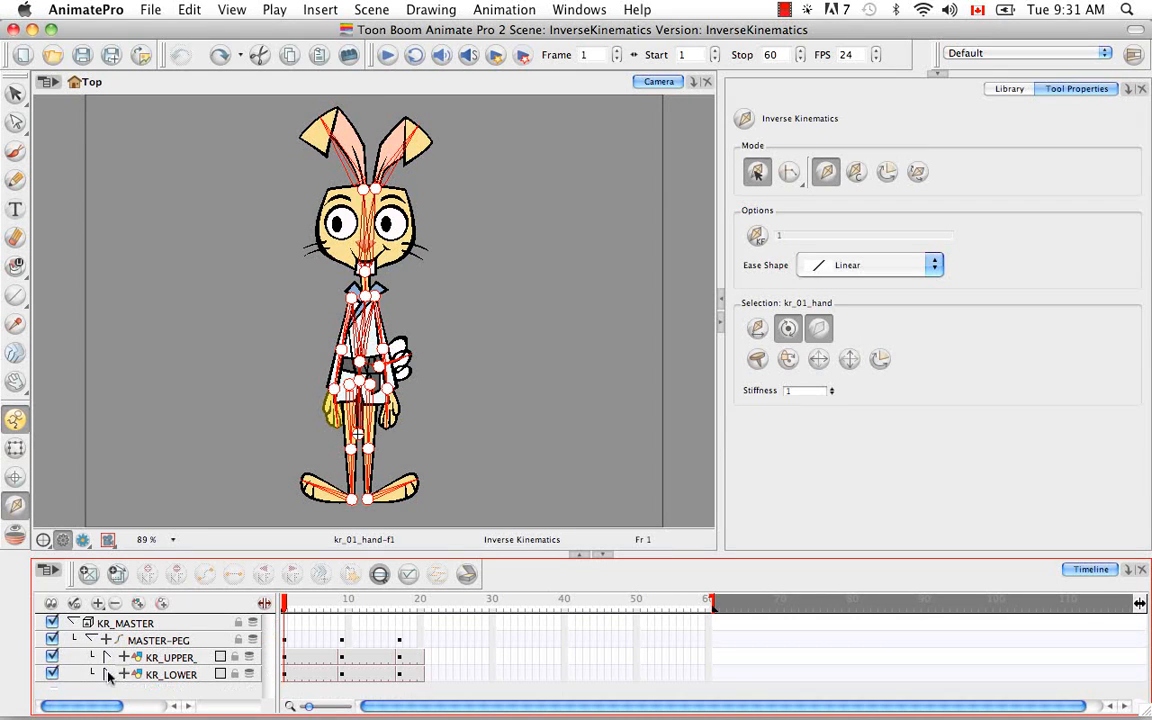
{"action": "left_click", "coordinate": [107, 656]}
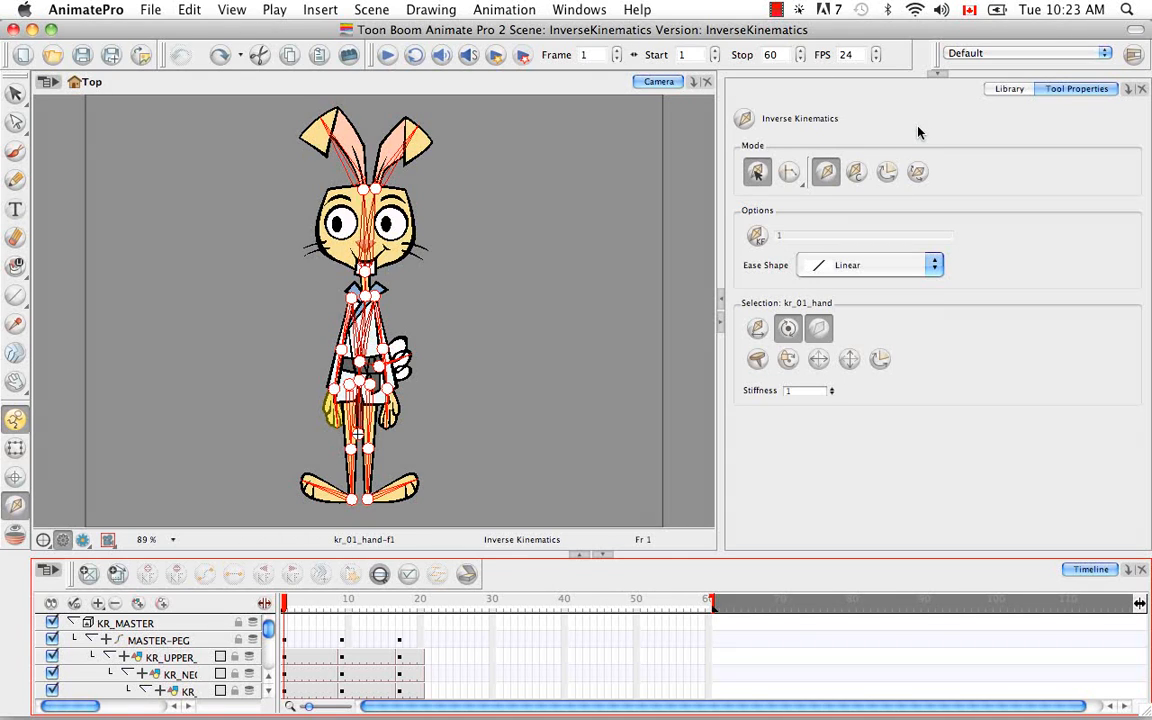
Try posing one leg by pulling kr_01_foot outward with Inverse Kinematics, and undo the pose.
{"action": "left_click", "coordinate": [757, 172]}
{"action": "left_click_drag", "start_coordinate": [323, 492], "coordinate": [244, 476]}
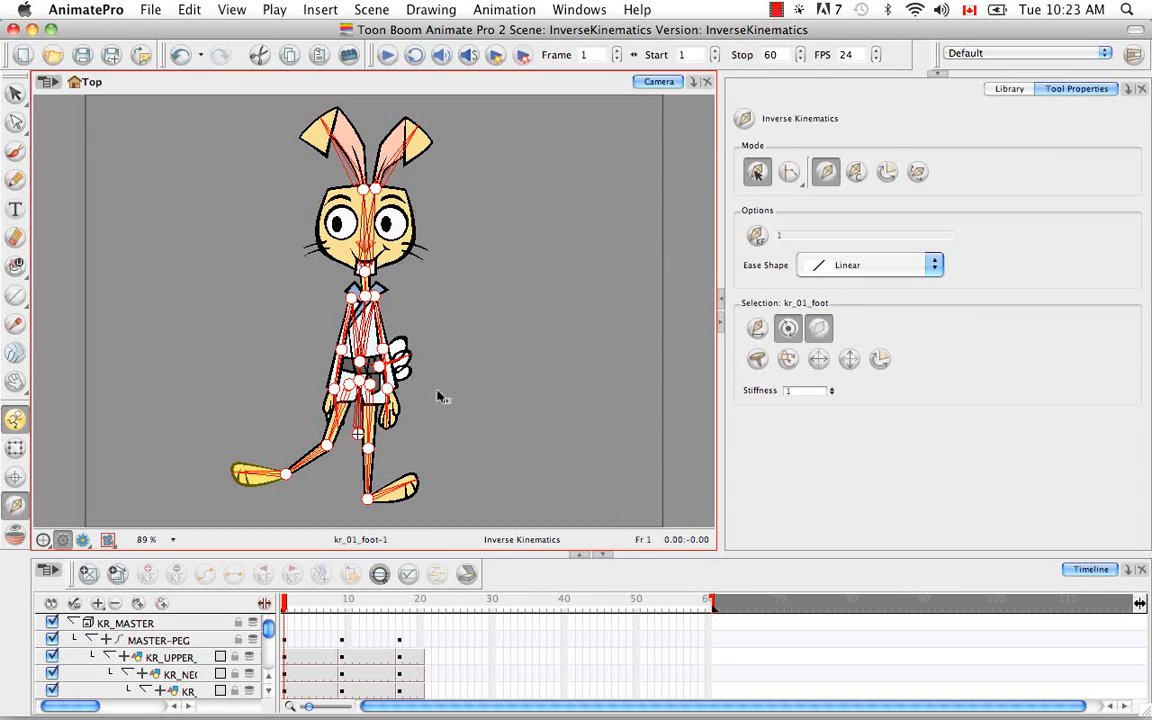
{"action": "key", "text": "super+z"}
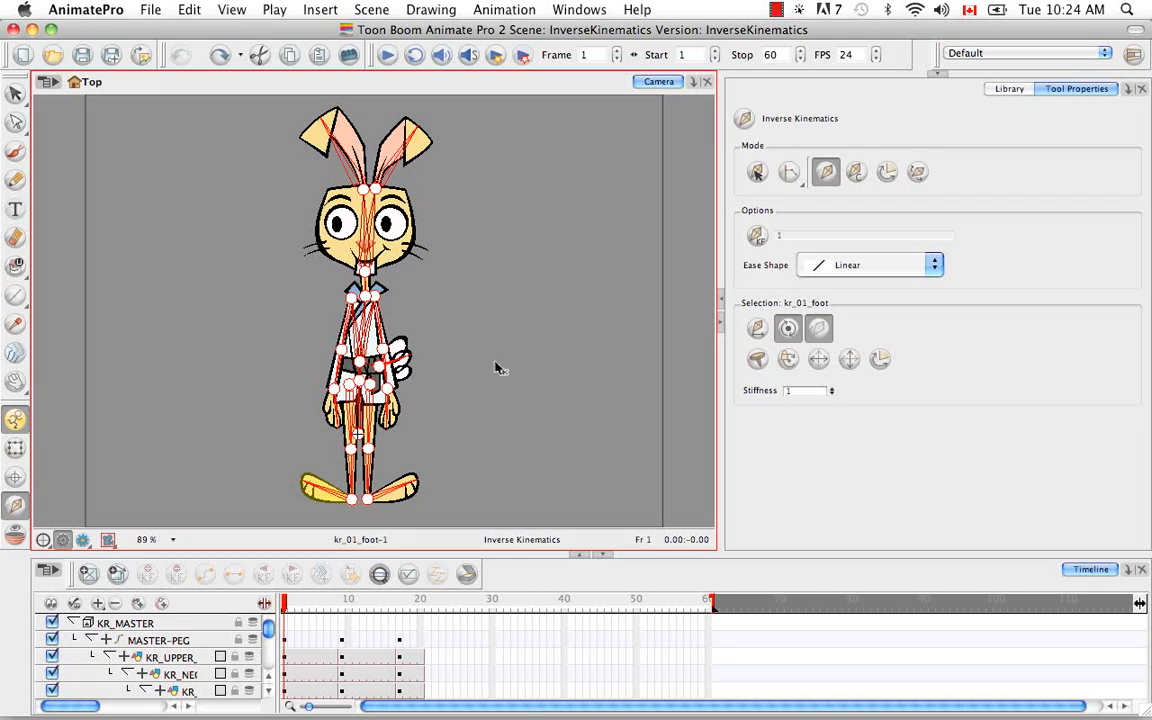
Select the KR_NECK layer and choose Simple chain mode for Inverse Kinematics.
{"action": "left_click", "coordinate": [182, 675]}
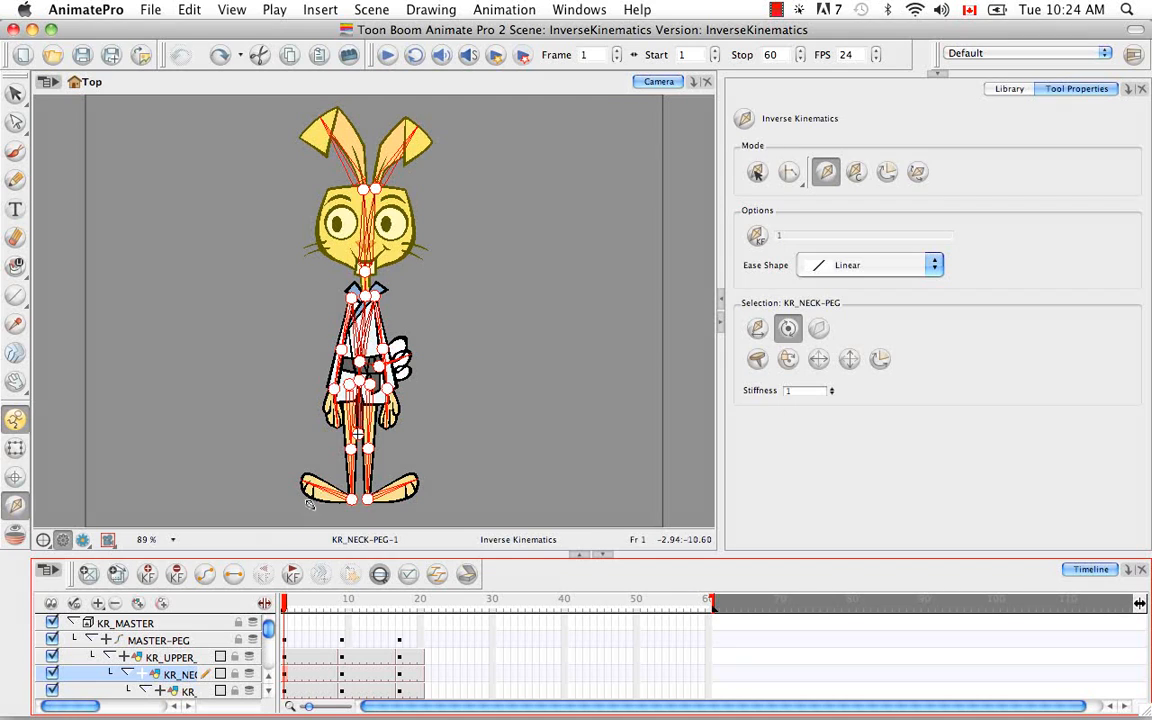
{"action": "left_click", "coordinate": [790, 173]}
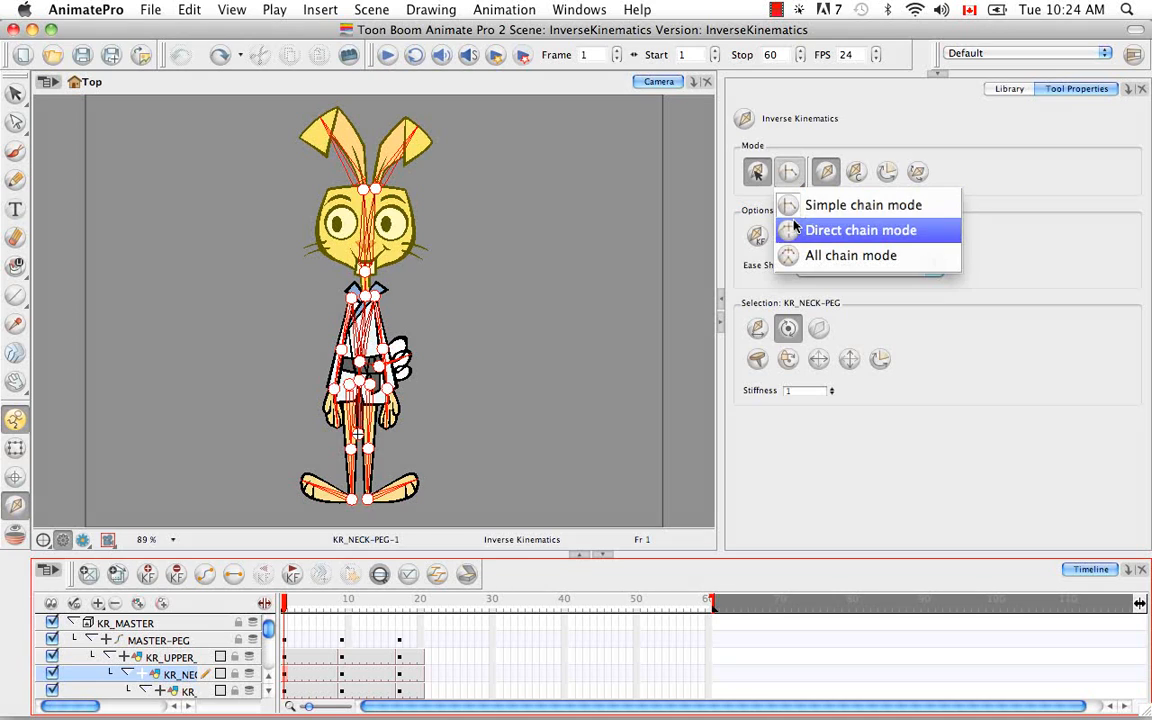
{"action": "left_click", "coordinate": [936, 199]}
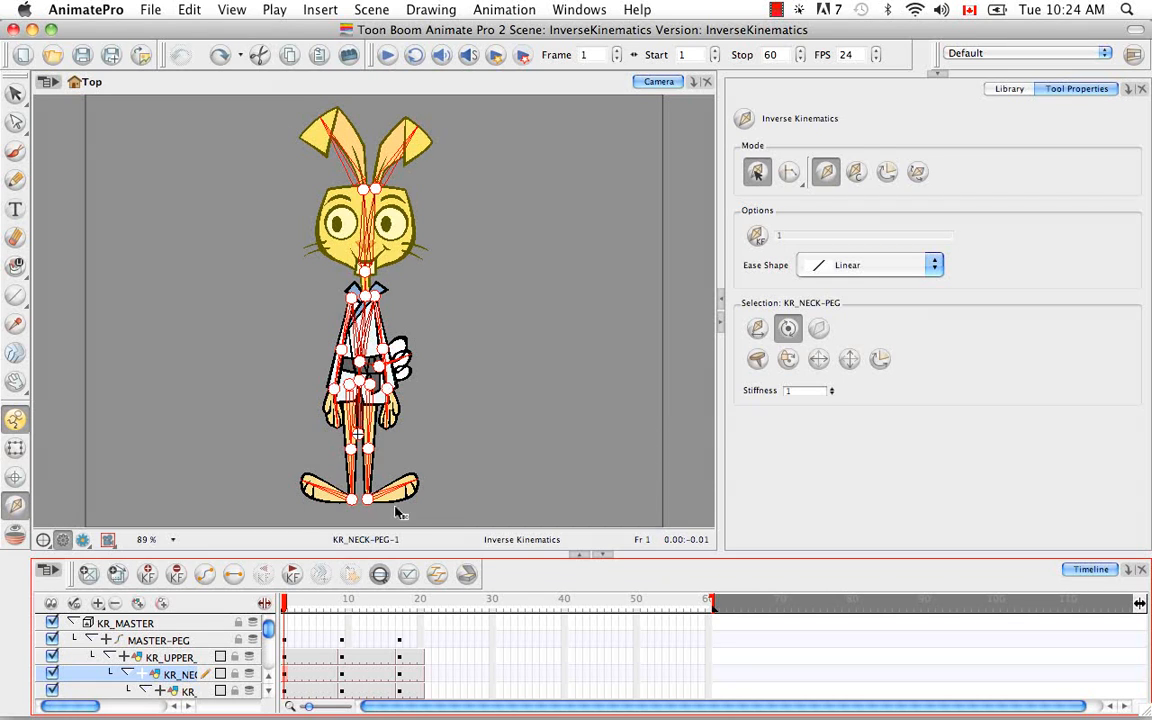
Try Direct chain mode by pulling the rabbit's foot outward and up, and undo the pose.
{"action": "left_click", "coordinate": [795, 177]}
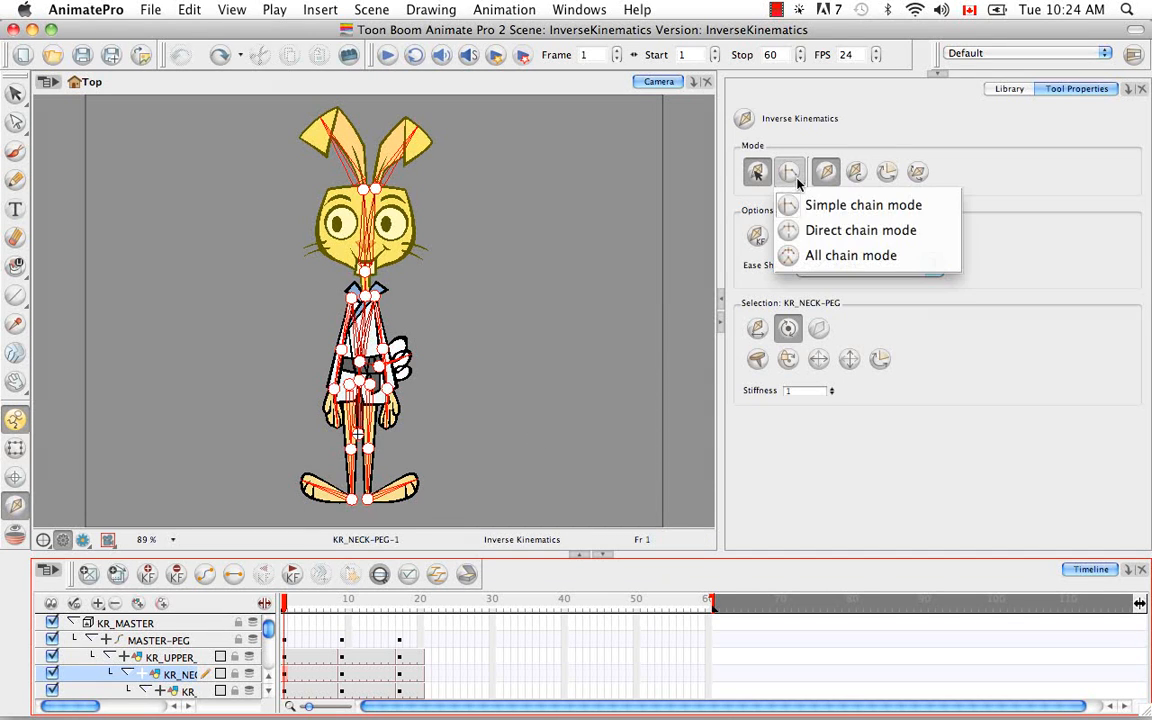
{"action": "left_click", "coordinate": [813, 231]}
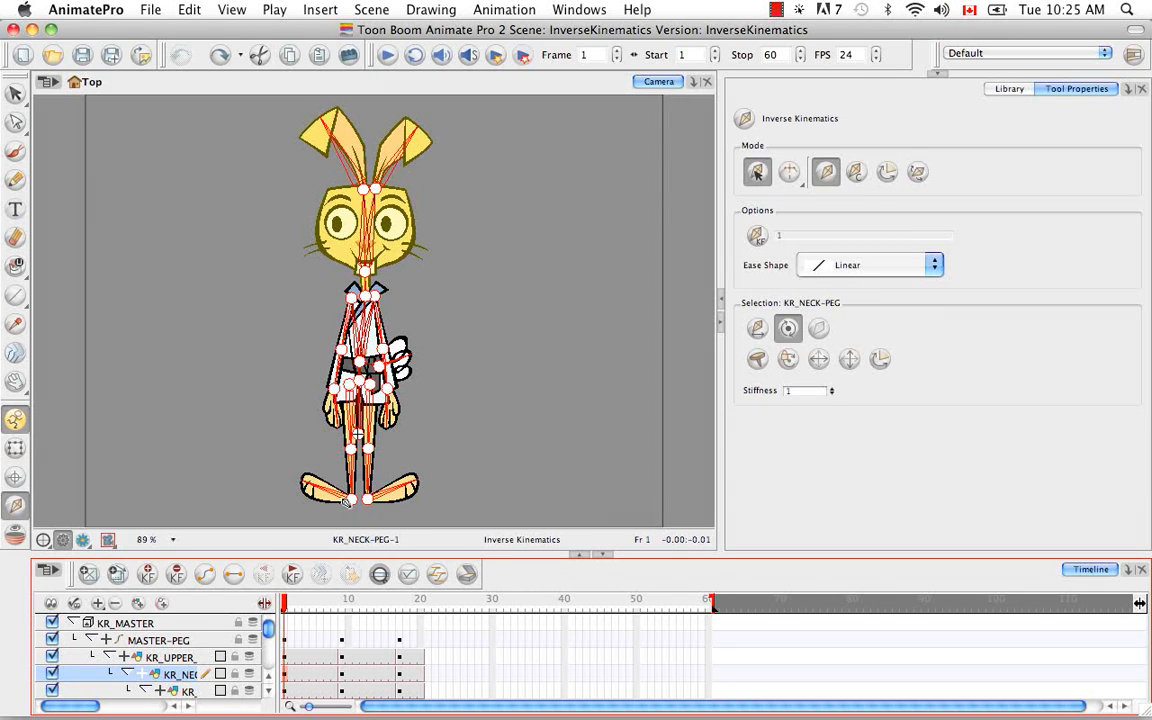
{"action": "left_click_drag", "start_coordinate": [341, 496], "coordinate": [282, 468]}
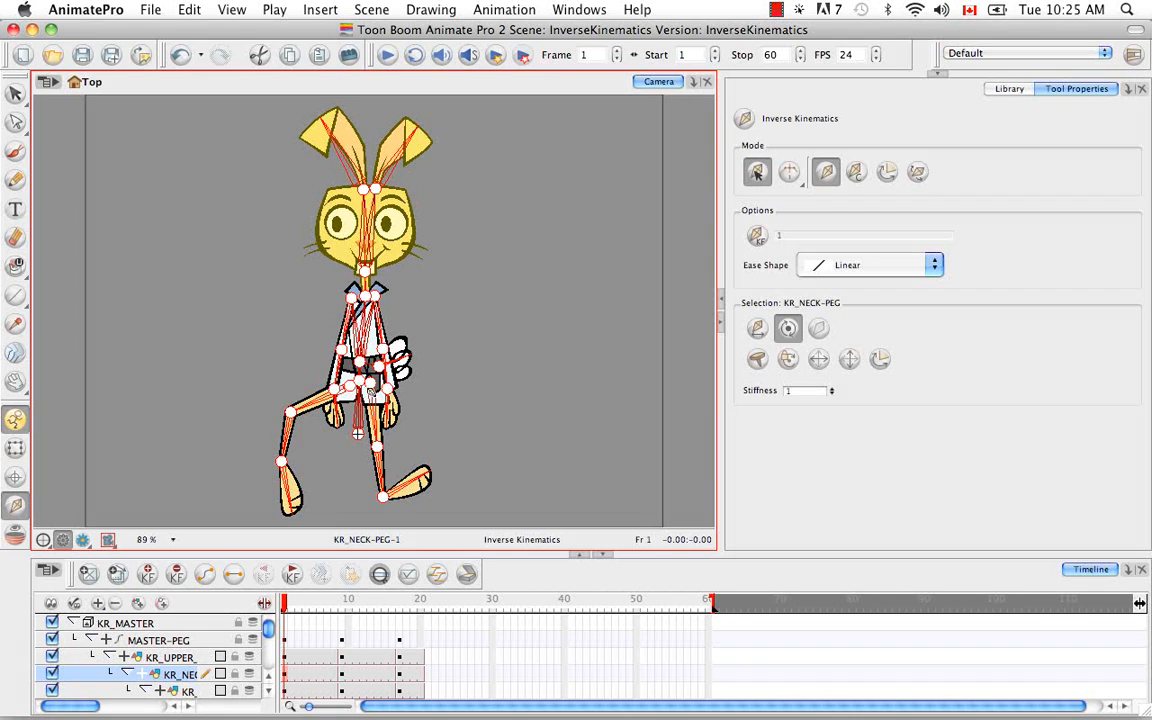
{"action": "key", "text": "ctrl+z"}
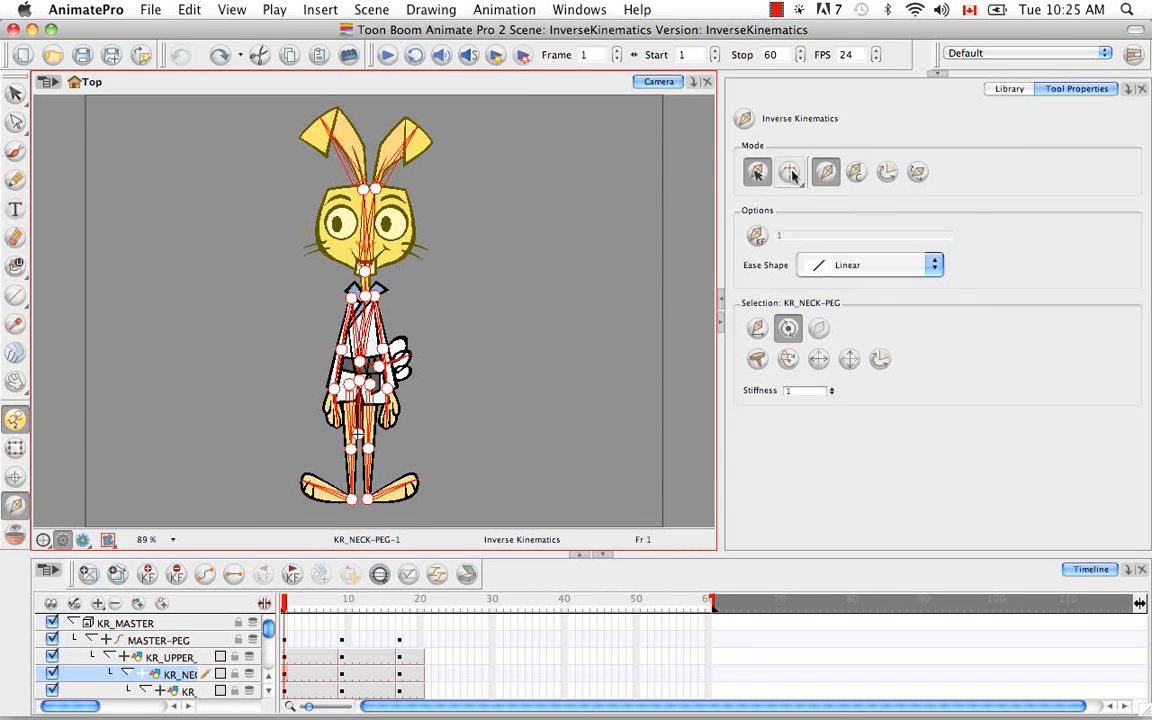
Try All chain mode by pulling the rabbit's foot outward and then upward, undoing each pose.
{"action": "left_click", "coordinate": [789, 172]}
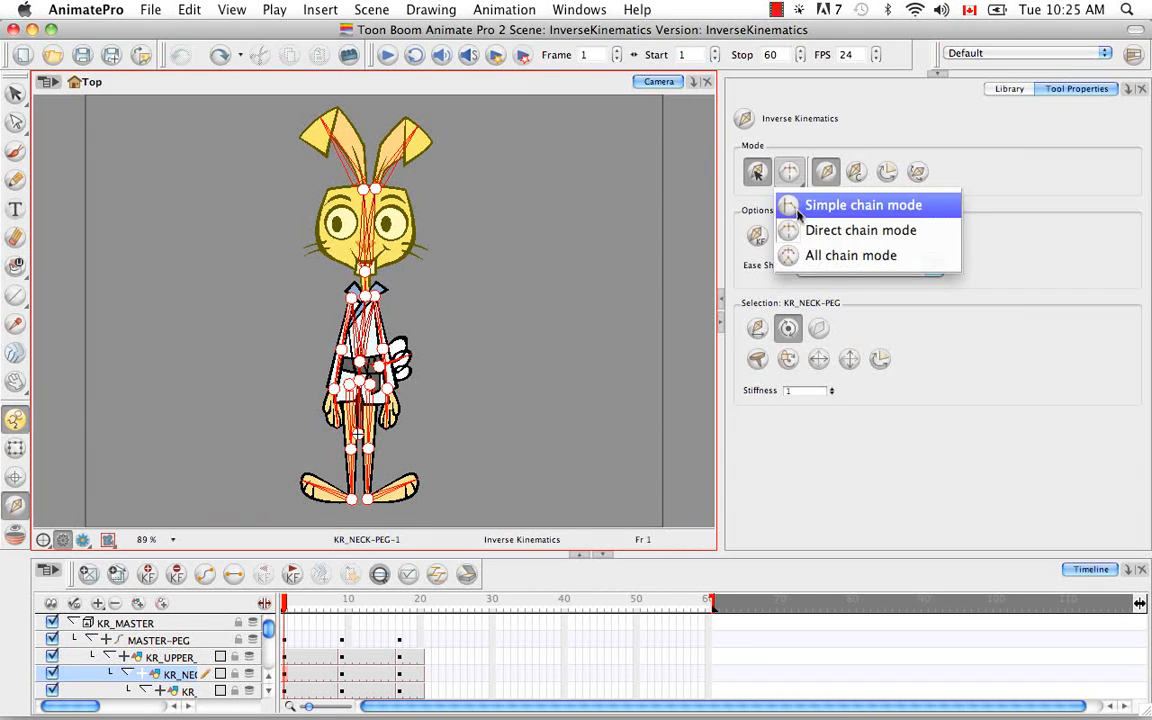
{"action": "left_click", "coordinate": [913, 258]}
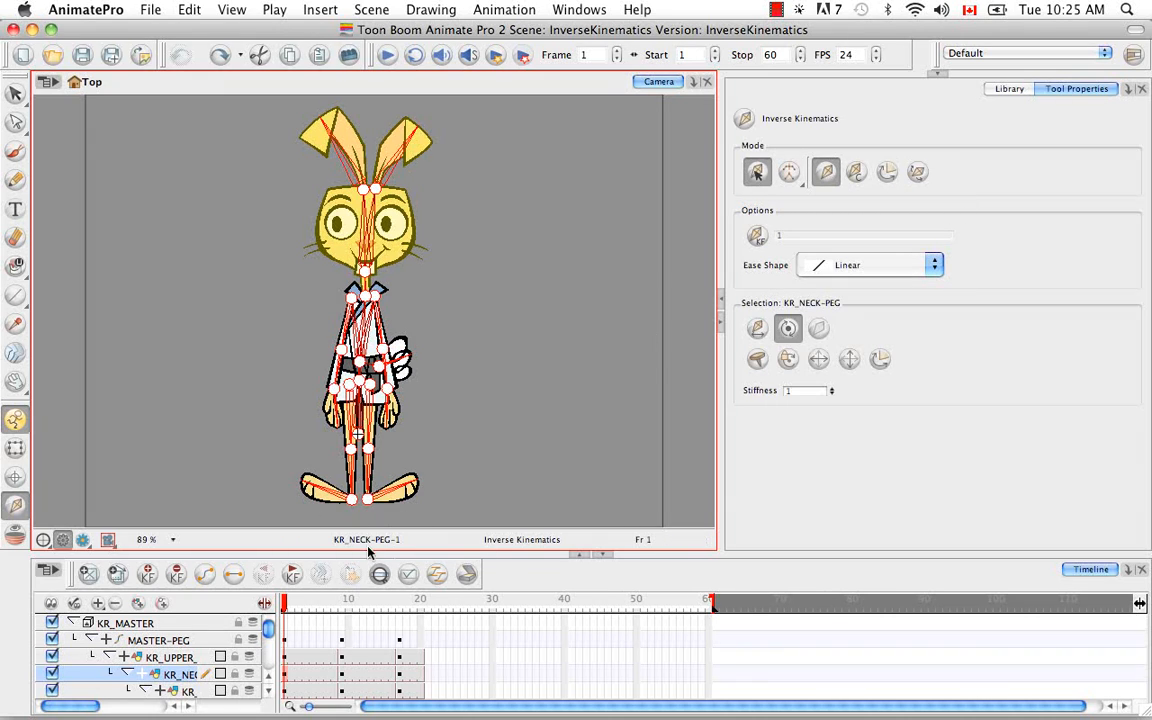
{"action": "left_click_drag", "start_coordinate": [329, 492], "coordinate": [254, 449]}
{"action": "key", "text": "super+z"}
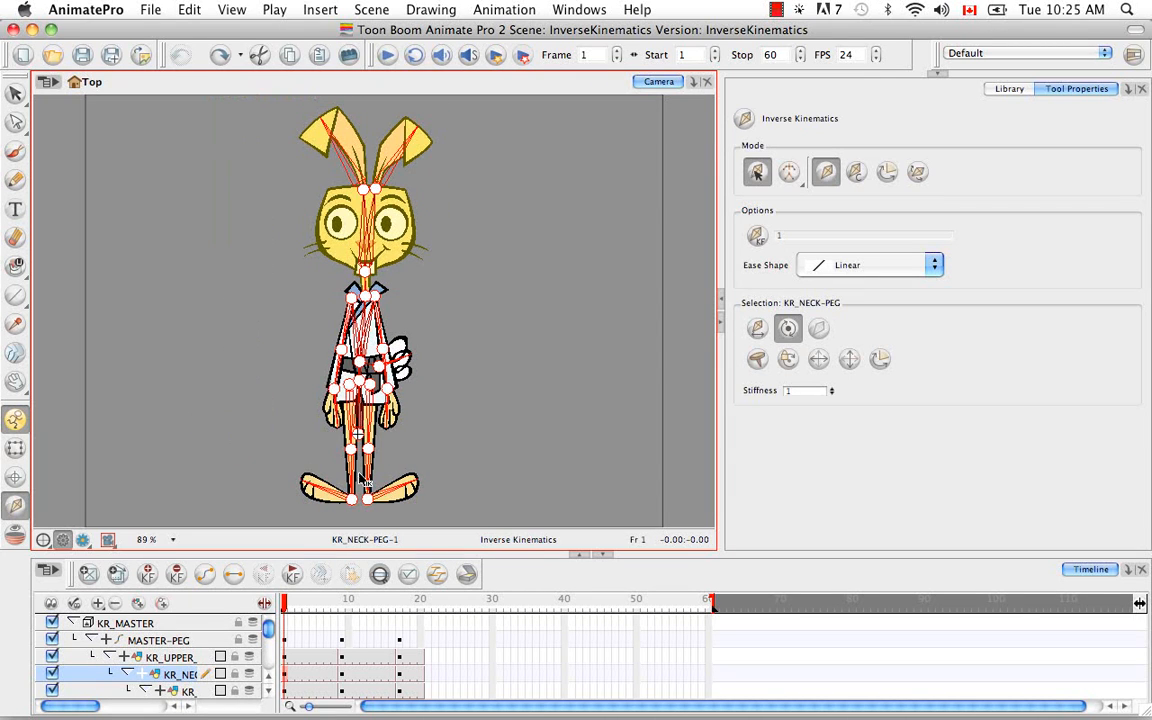
{"action": "left_click_drag", "start_coordinate": [322, 492], "coordinate": [334, 411]}
{"action": "key", "text": "super+z"}
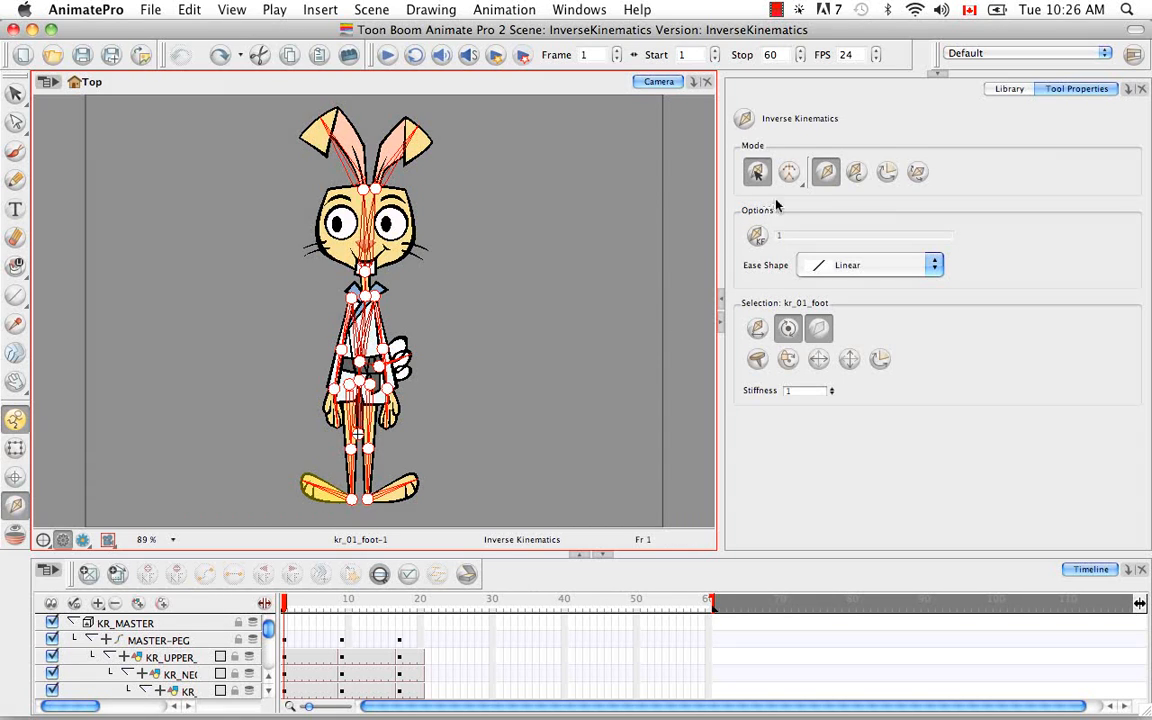
Set the Inverse Kinematics chain mode back to Simple chain mode.
{"action": "left_click", "coordinate": [795, 177]}
{"action": "left_click", "coordinate": [808, 207]}
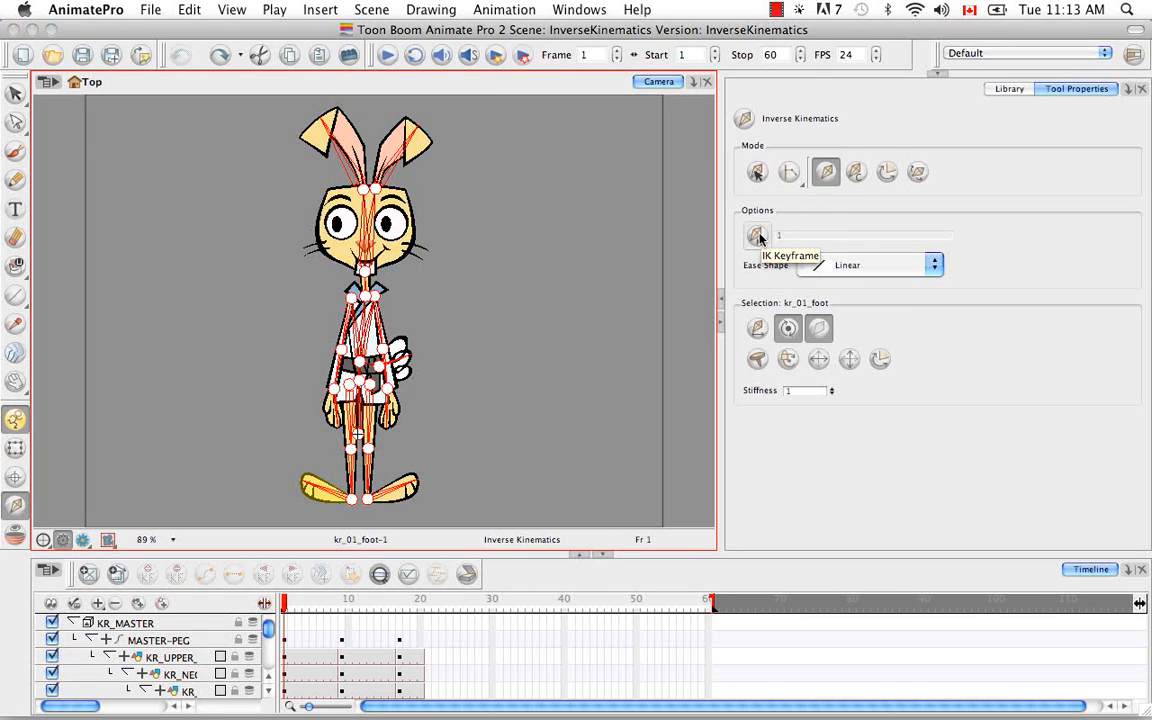
Try the Slow Ease IN/OUT ease shape for the Inverse Kinematics options, and set it back to Linear.
{"action": "left_click", "coordinate": [933, 264]}
{"action": "left_click", "coordinate": [975, 272]}
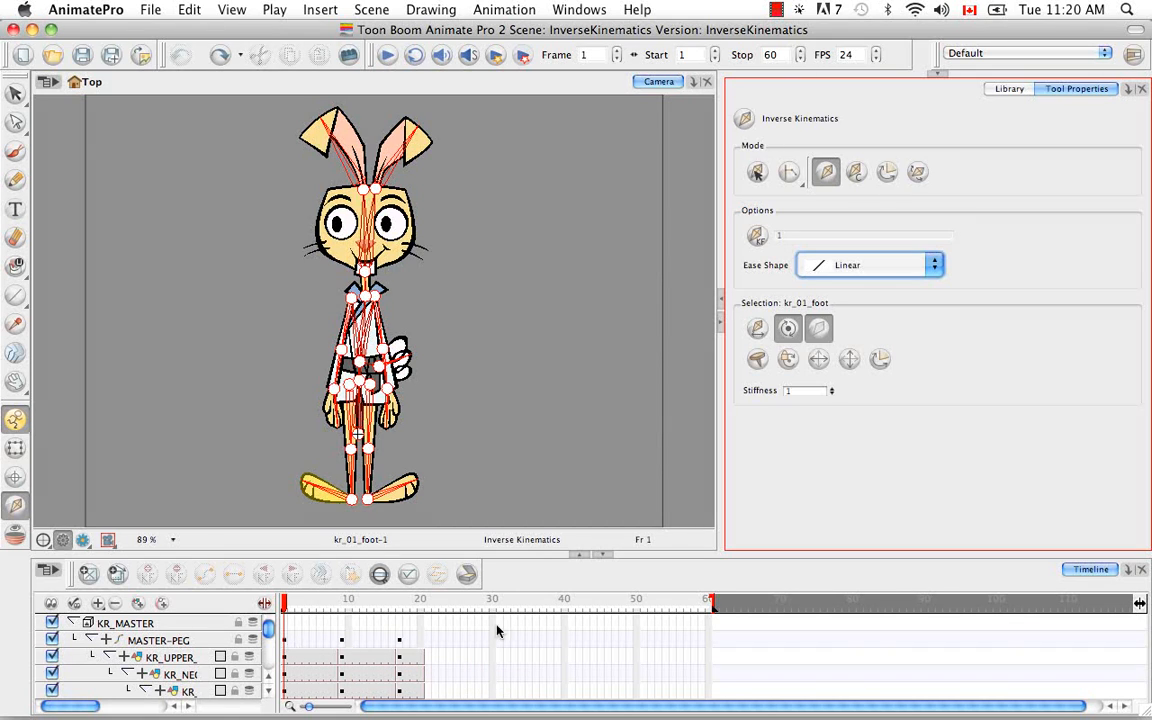
{"action": "left_click", "coordinate": [934, 266]}
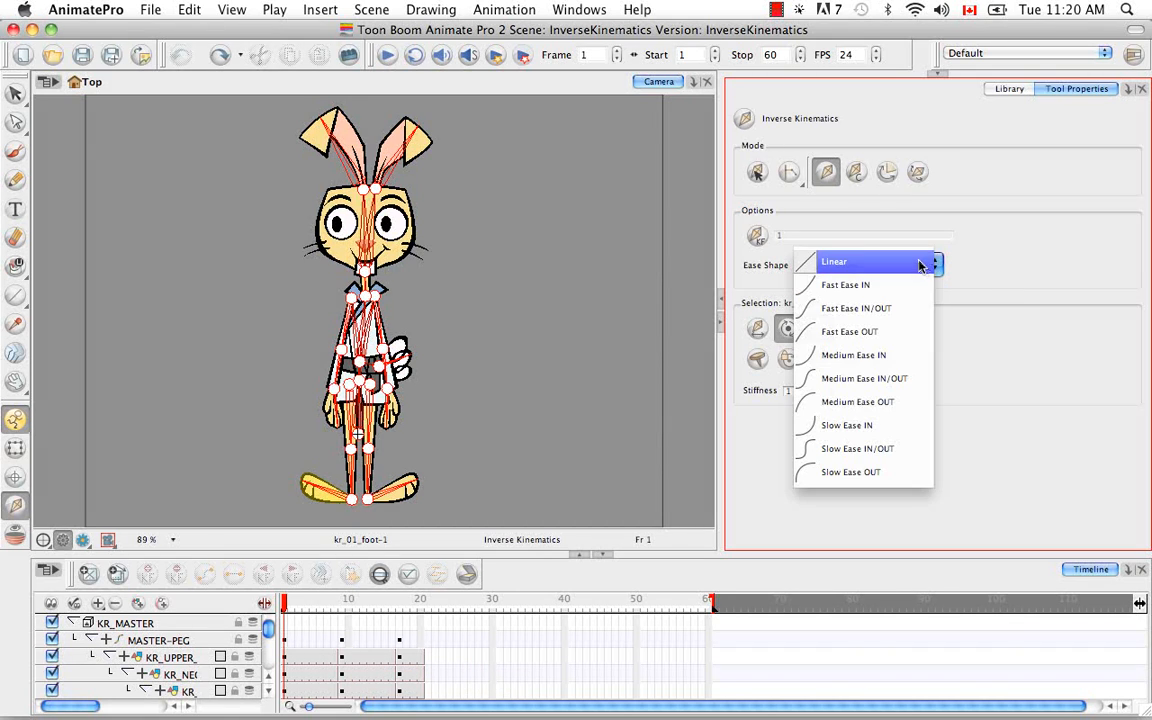
{"action": "left_click", "coordinate": [900, 448]}
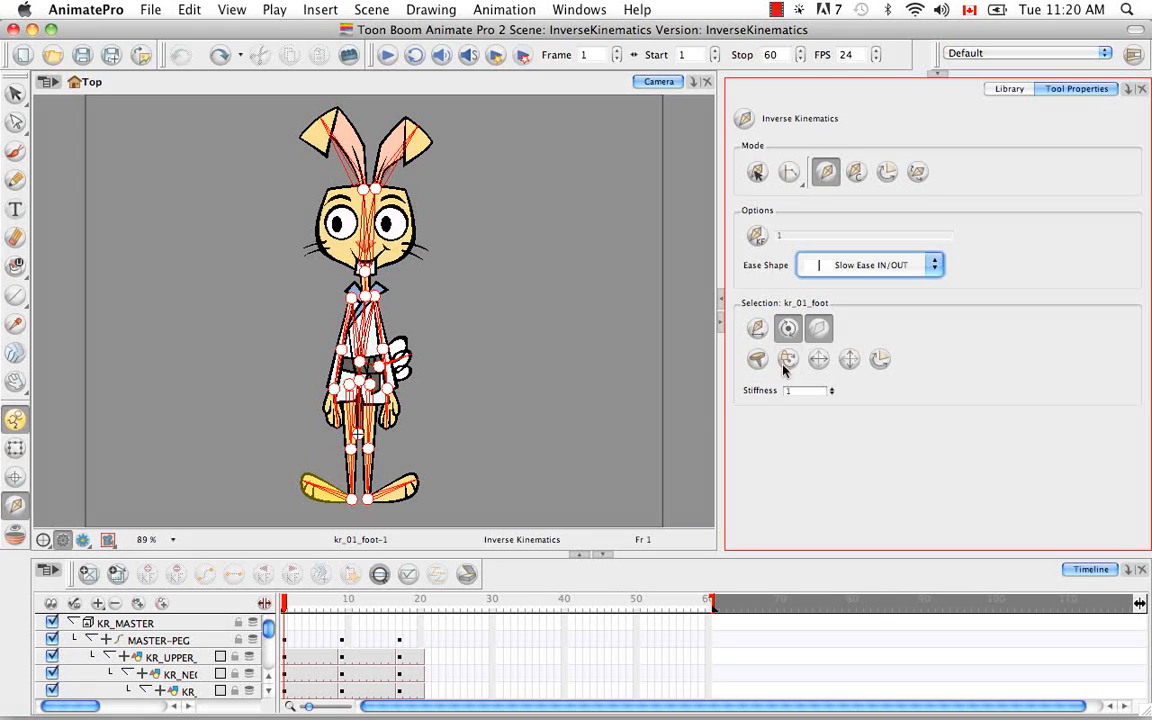
{"action": "left_click", "coordinate": [936, 270]}
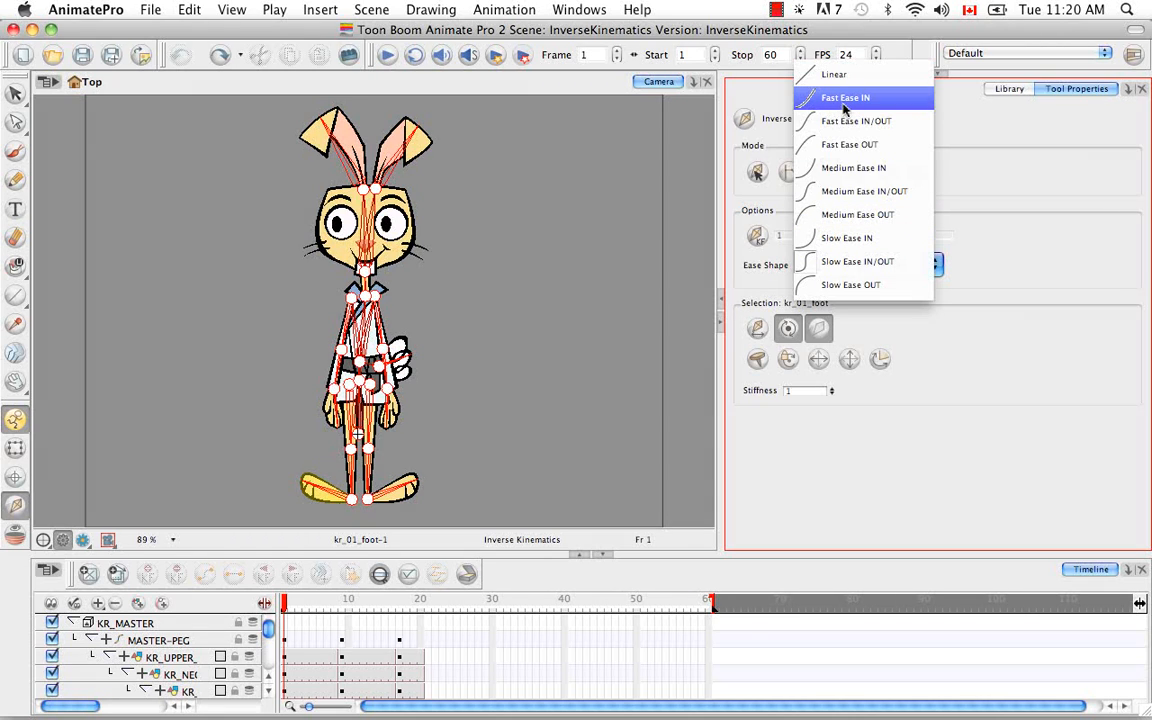
{"action": "left_click", "coordinate": [835, 262]}
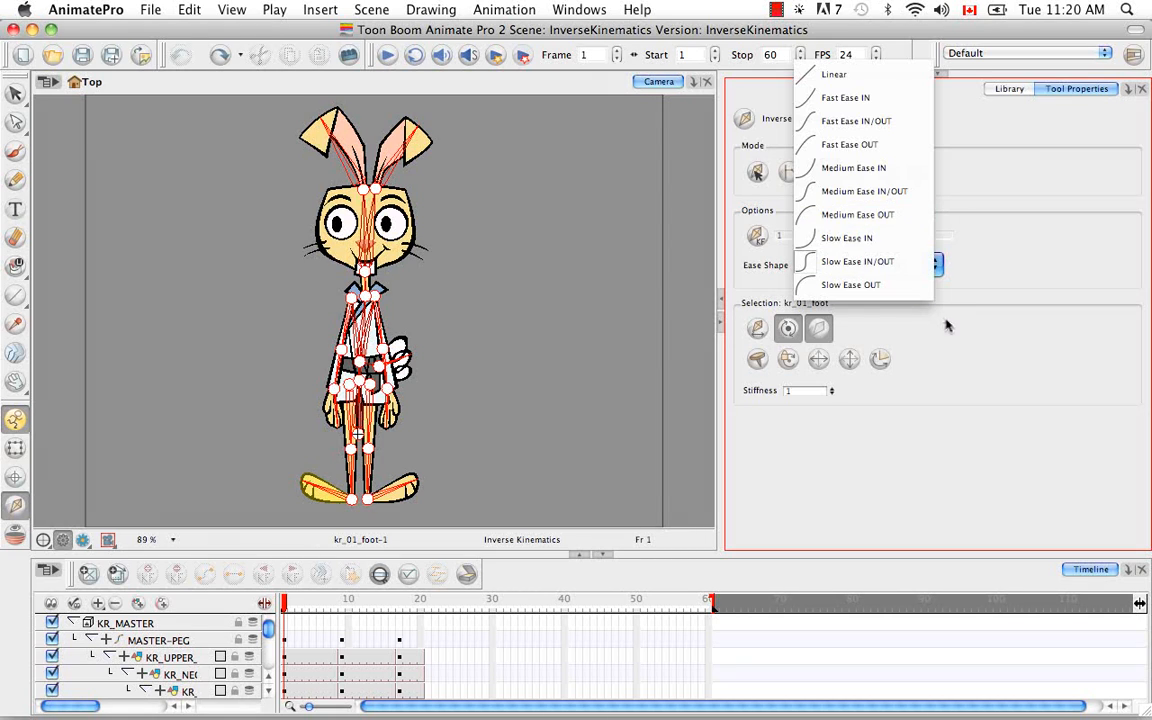
{"action": "left_click", "coordinate": [934, 264]}
{"action": "left_click", "coordinate": [882, 85]}
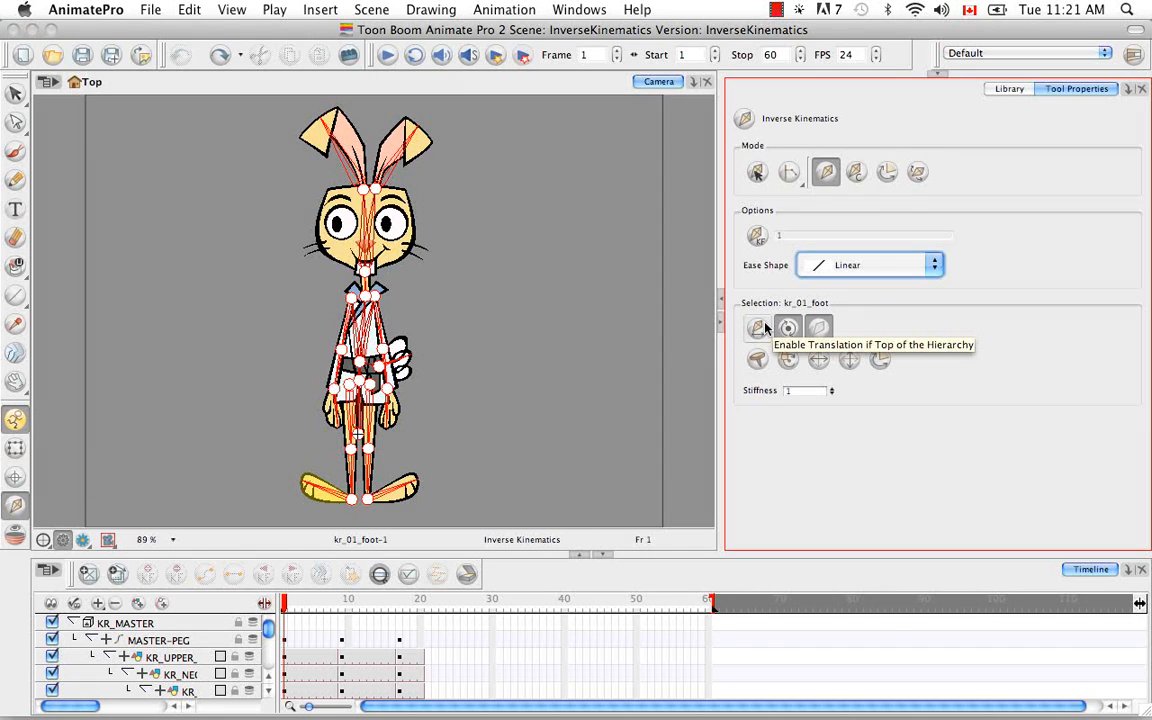
Examine the joints around the rabbit's hips and the base of the bone hierarchy at close range.
{"action": "left_click", "coordinate": [464, 543]}
{"action": "key", "text": "2"}
{"action": "key", "text": "2"}
{"action": "key", "text": "2"}
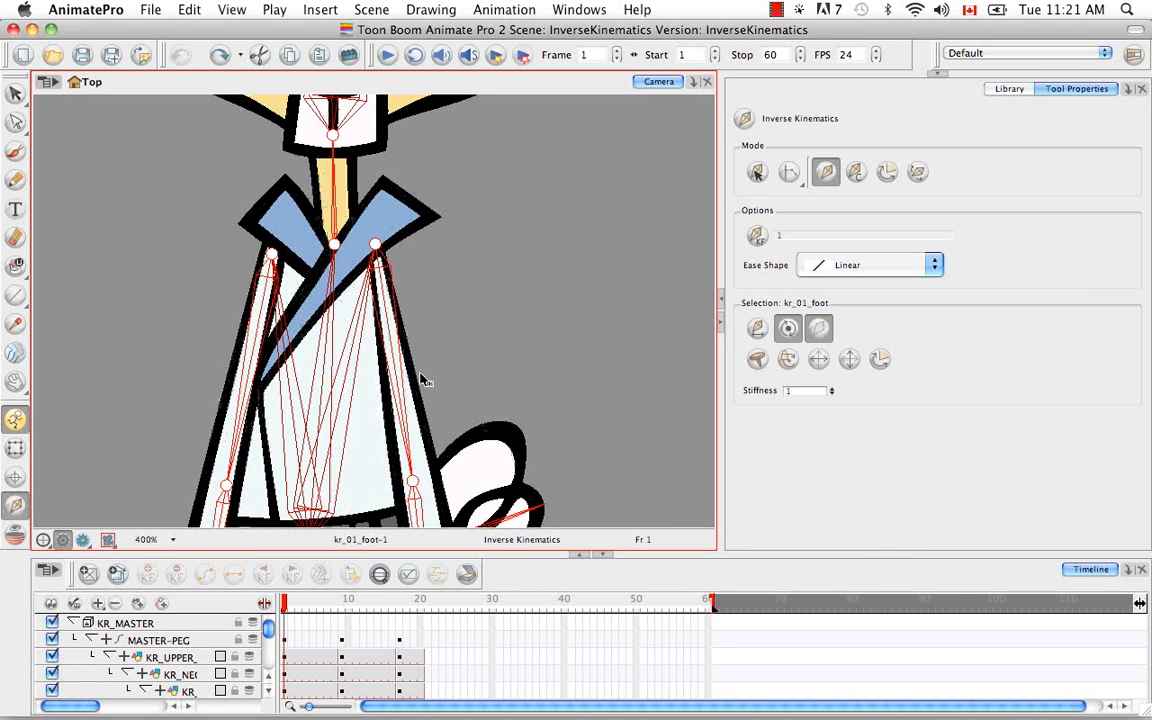
{"action": "scroll", "coordinate": [422, 380], "scroll_direction": "down", "scroll_amount": 5}
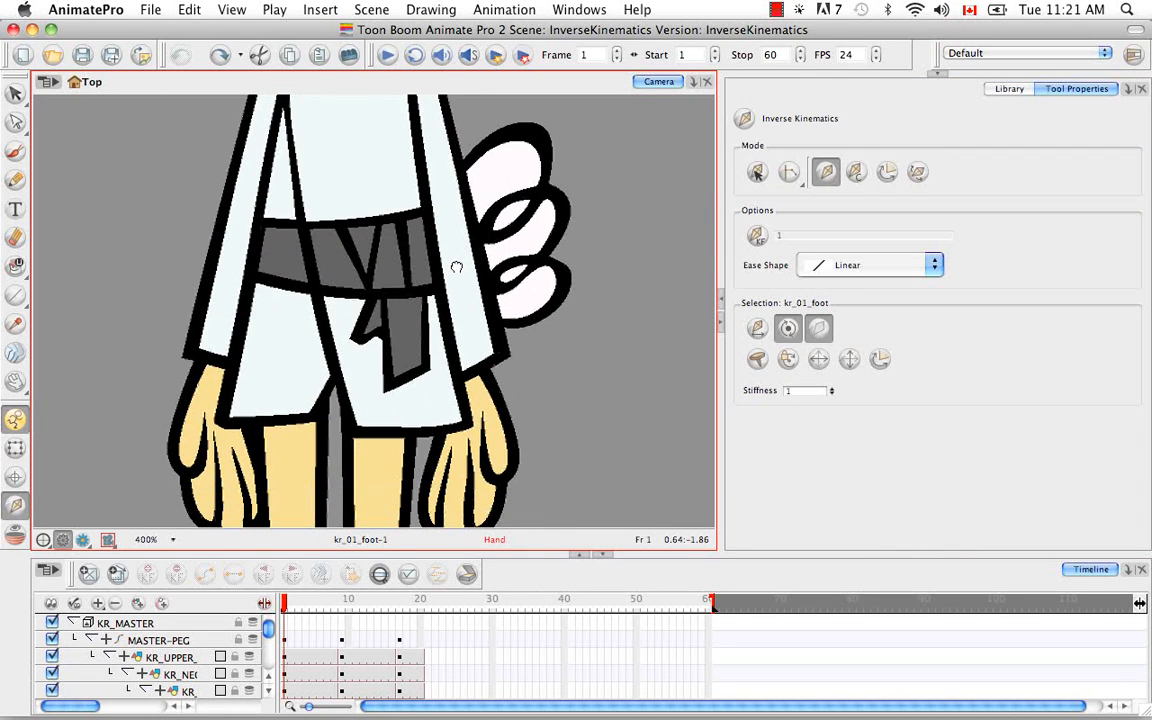
{"action": "scroll", "coordinate": [435, 366], "scroll_direction": "down", "scroll_amount": 3}
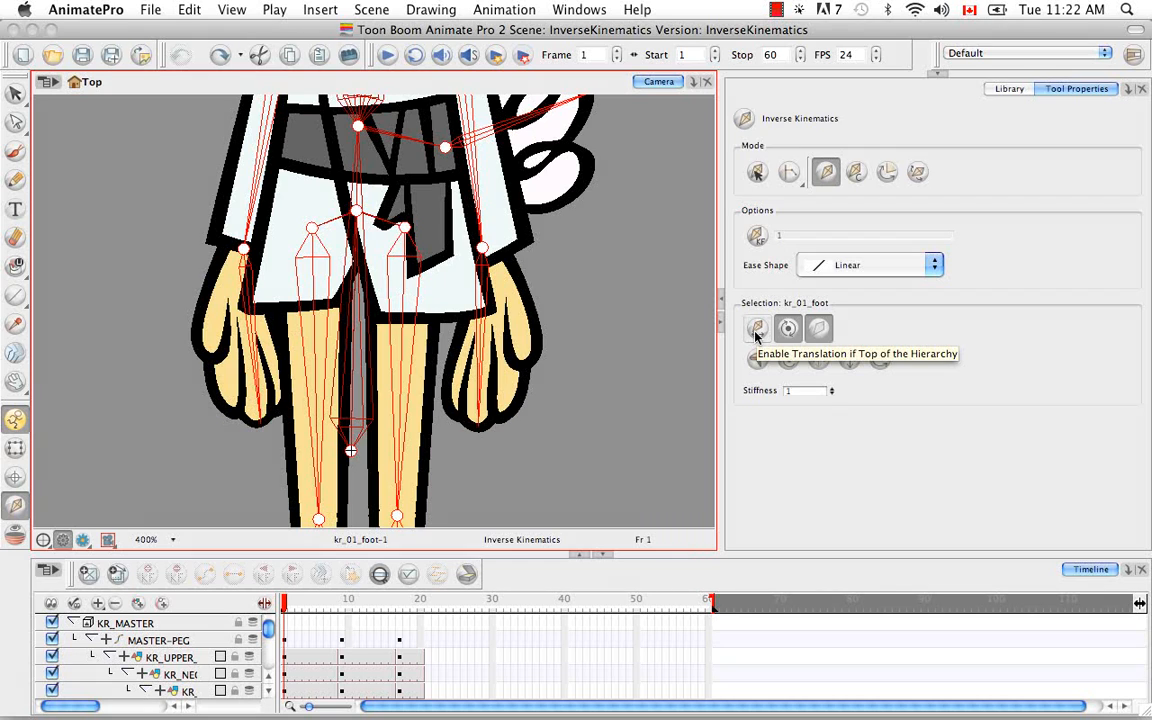
{"action": "key", "text": "shift+t"}
{"action": "key", "text": "1"}
{"action": "key", "text": "1"}
{"action": "key", "text": "1"}
{"action": "key", "text": "1"}
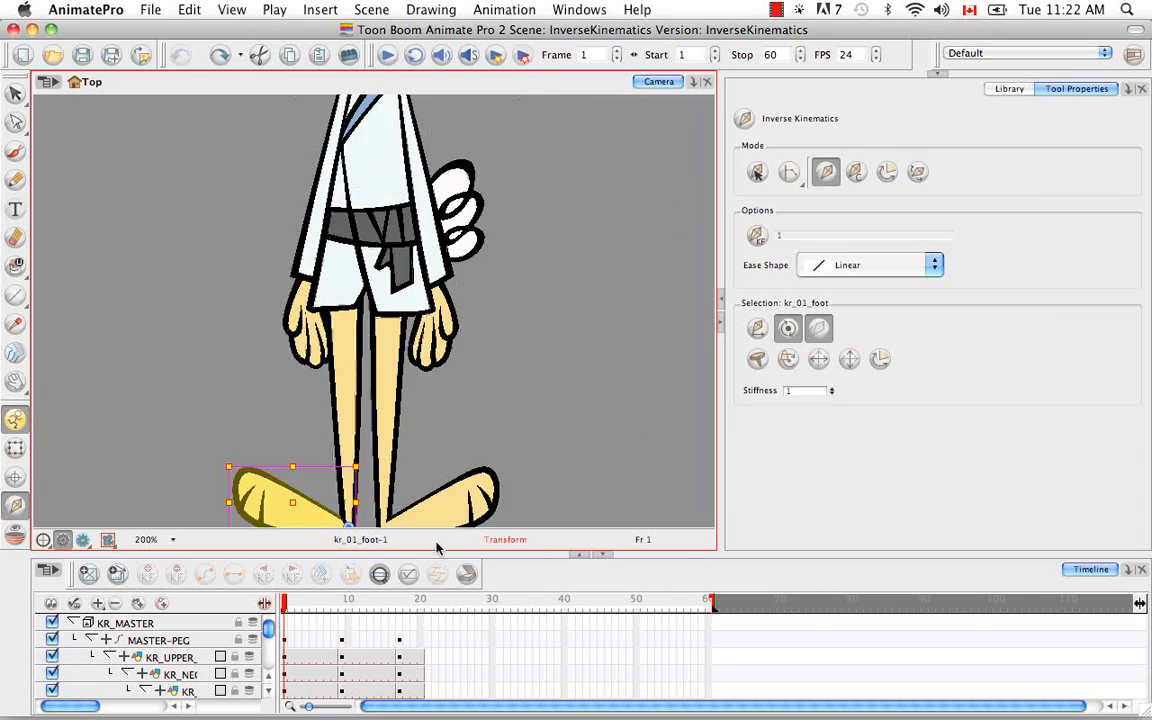
{"action": "key", "text": "1"}
{"action": "key", "text": "1"}
{"action": "key", "text": "space"}
{"action": "left_click_drag", "start_coordinate": [465, 321], "coordinate": [457, 400]}
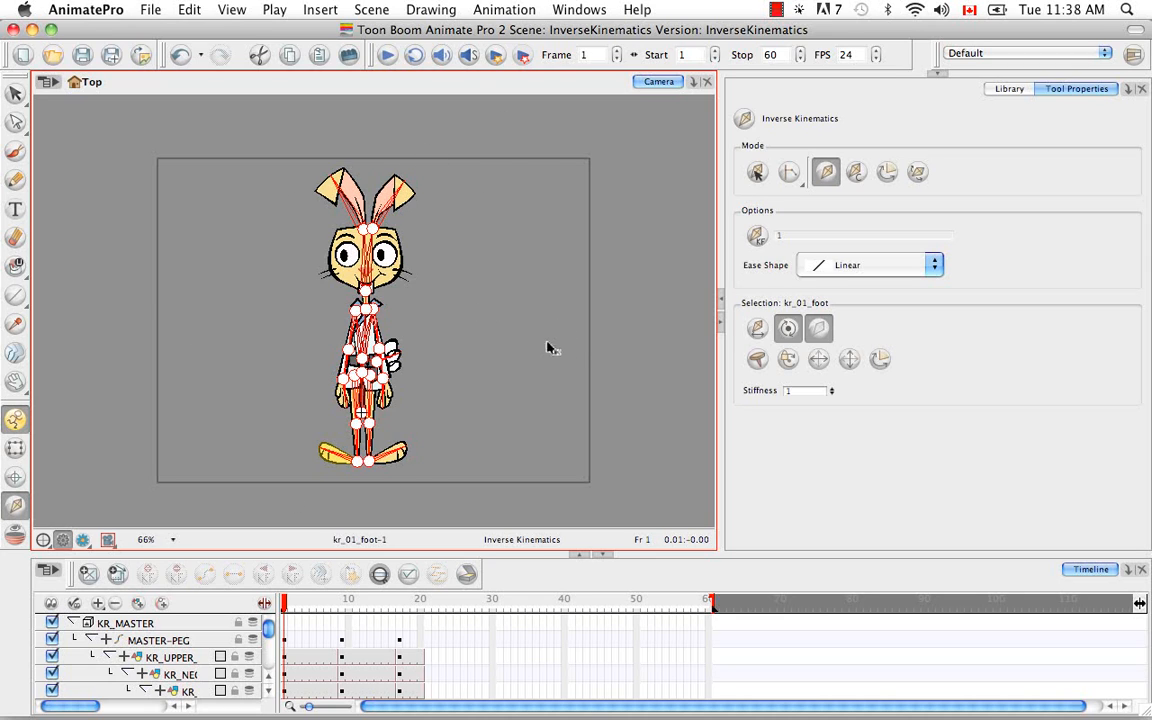
Try switching the rabbit foot's active IK selection options off and back on to compare the bone chain.
{"action": "left_click", "coordinate": [787, 333]}
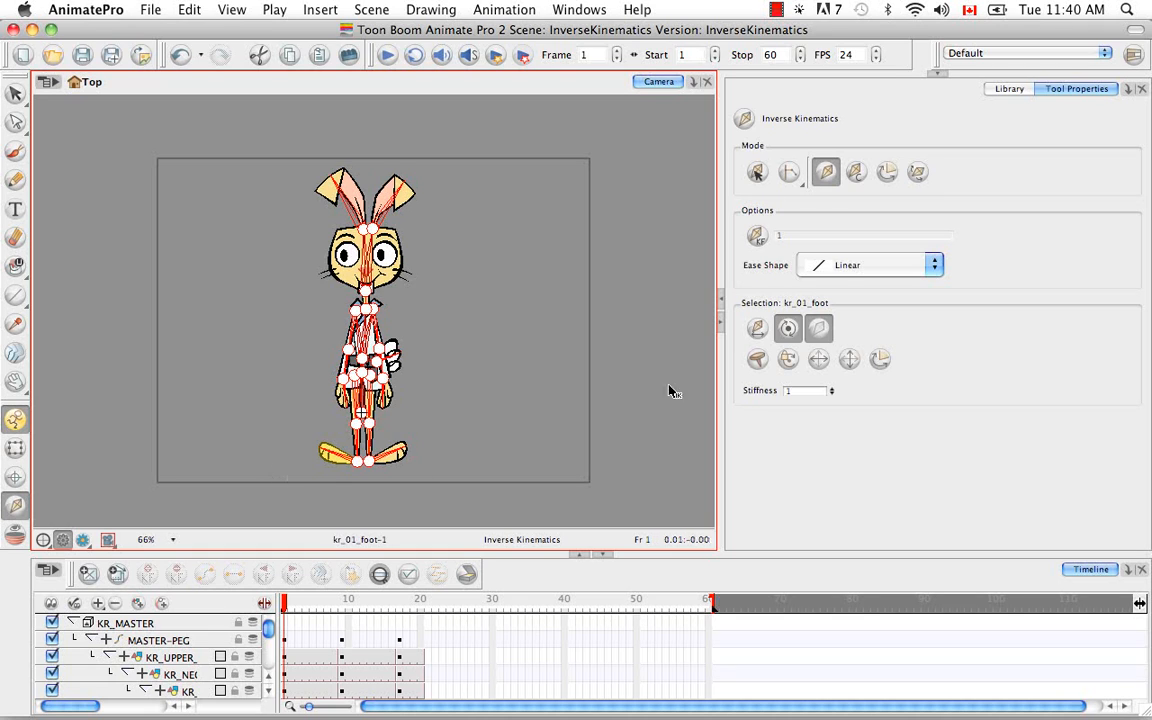
{"action": "left_click", "coordinate": [824, 333]}
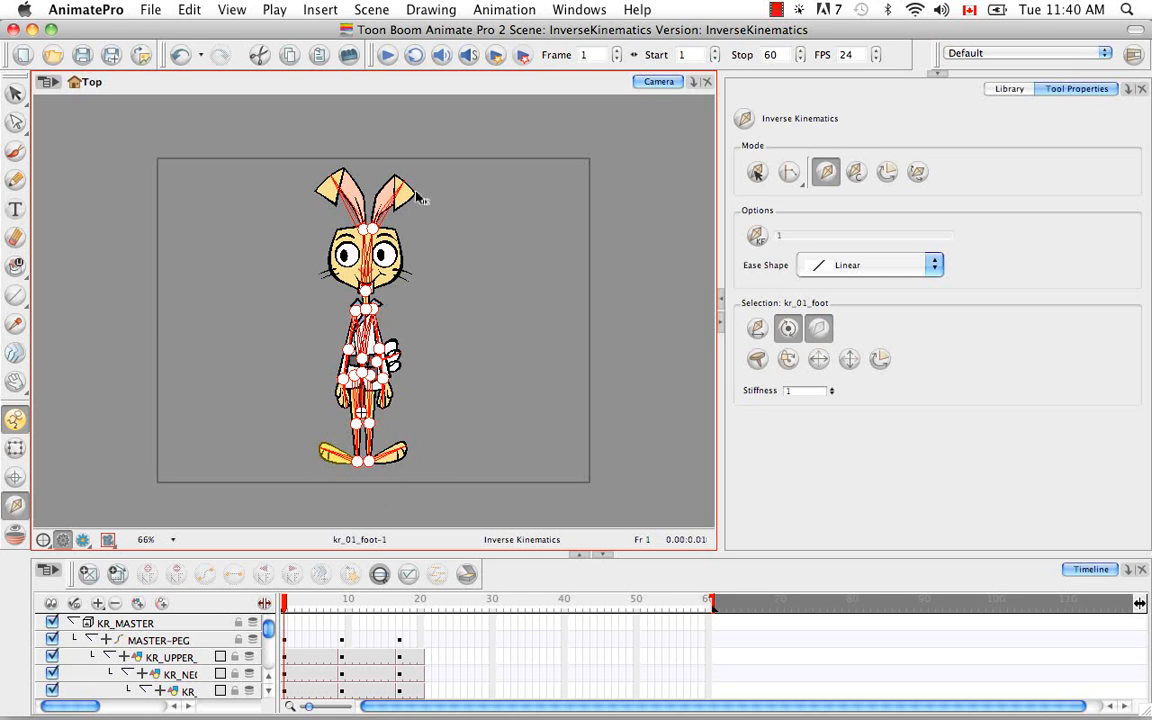
{"action": "left_click", "coordinate": [821, 331]}
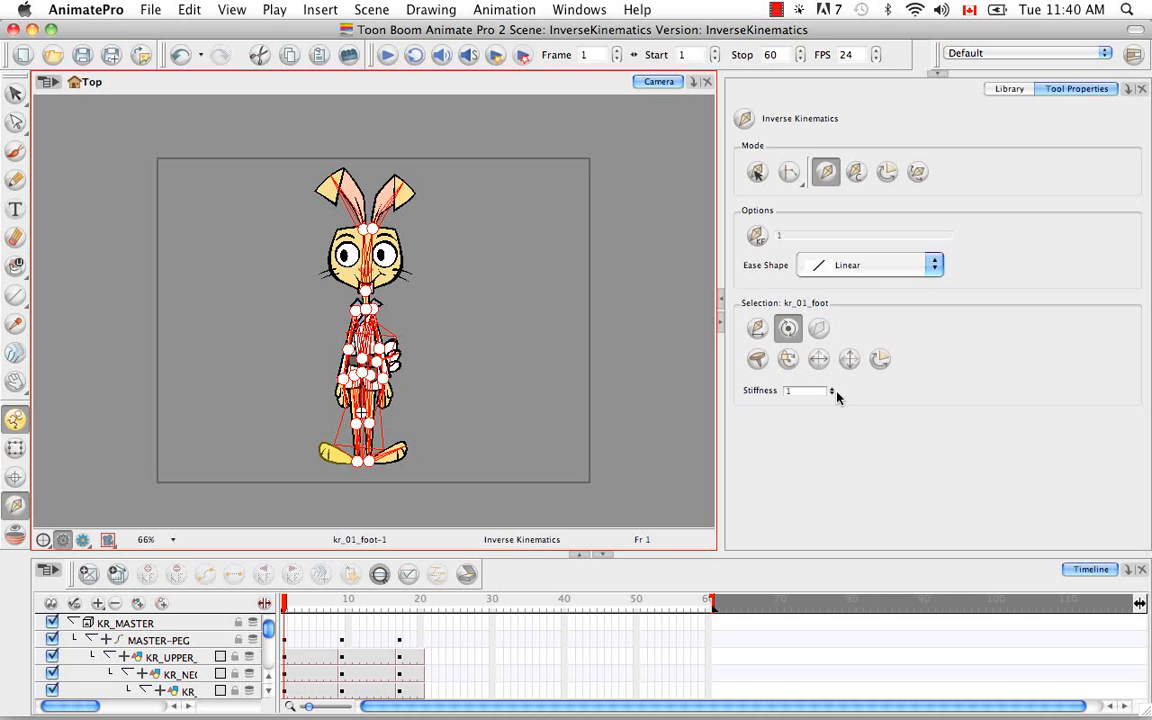
{"action": "left_click", "coordinate": [818, 328]}
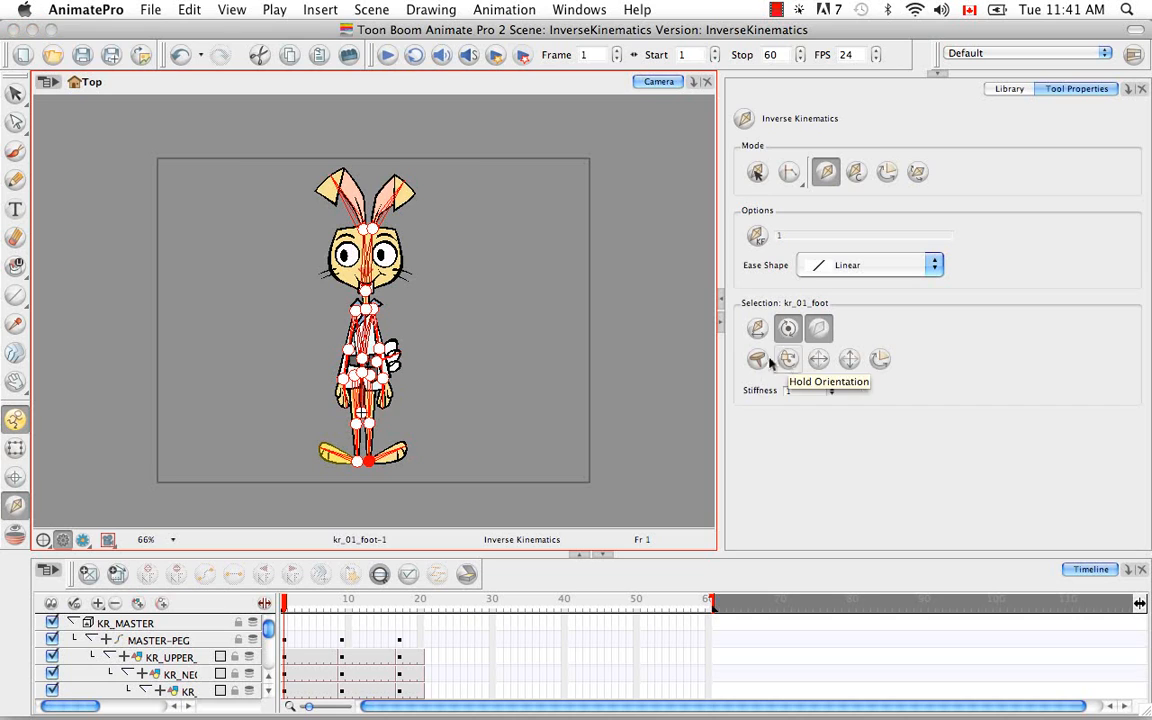
Undo the existing ankle nail, enable the Nail option, and nail the ankle joint of the unselected foot again.
{"action": "key", "text": "super+z"}
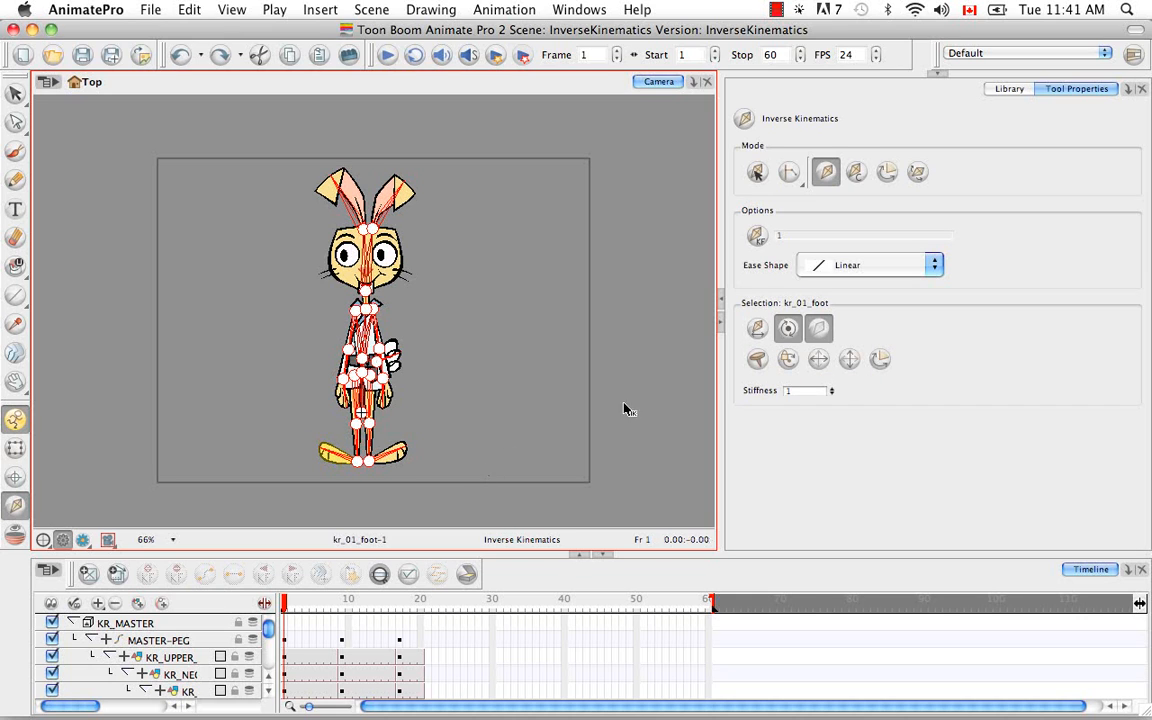
{"action": "left_click", "coordinate": [762, 357]}
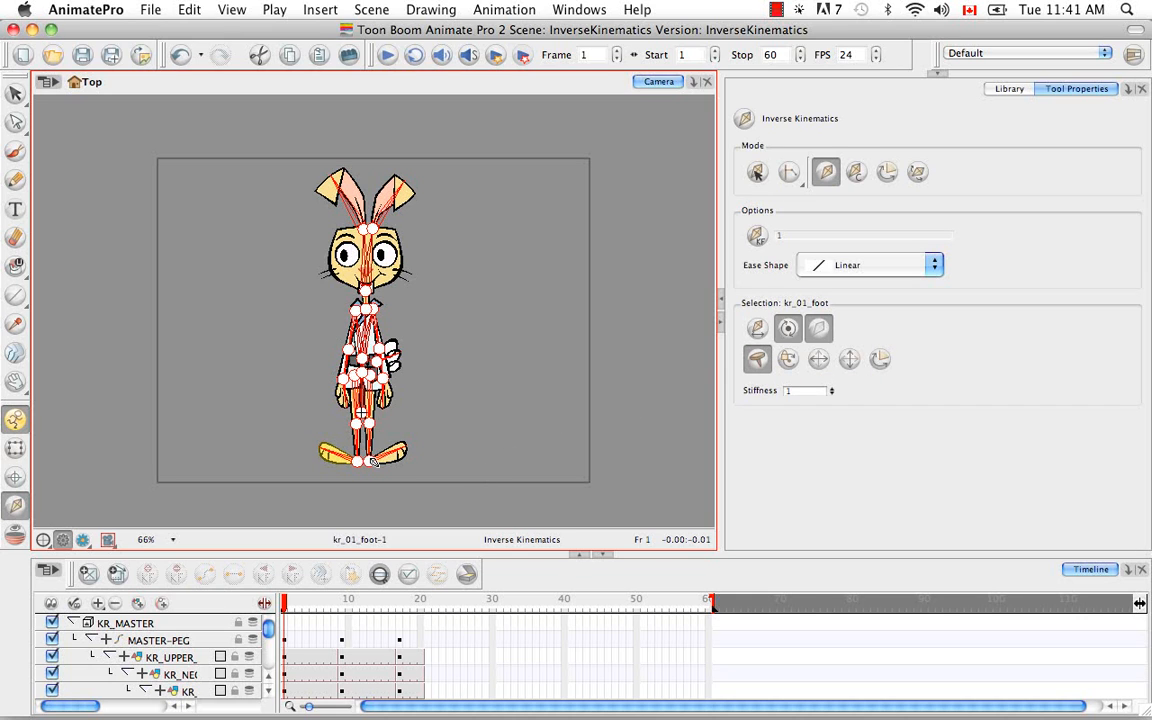
{"action": "left_click", "coordinate": [369, 460]}
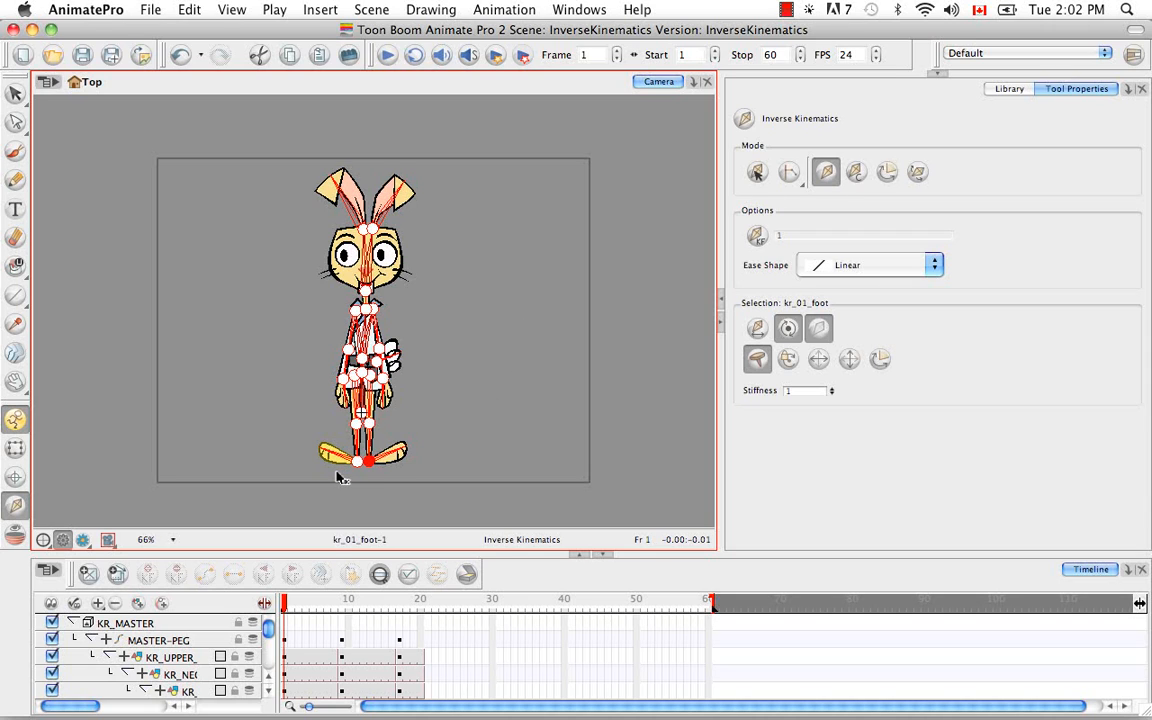
Try pulling the rabbit's selected kr_01_foot outward with the other ankle nailed, undoing each pose.
{"action": "key", "text": "super+equal"}
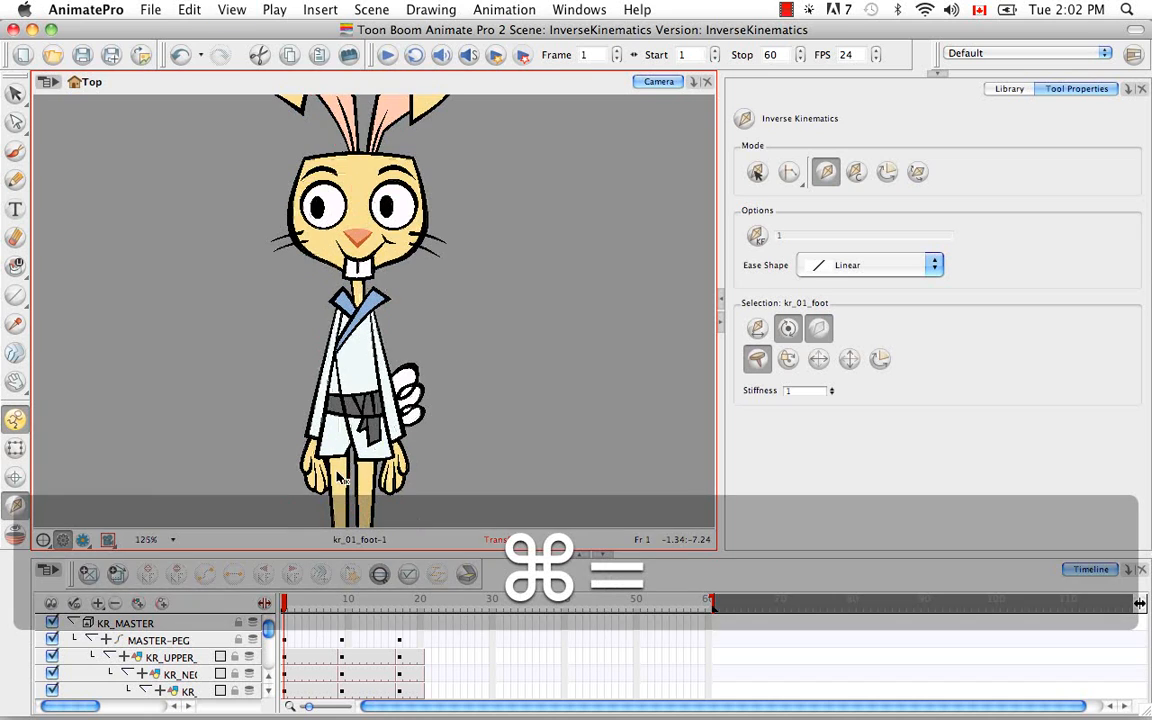
{"action": "key", "text": "space"}
{"action": "left_click_drag", "start_coordinate": [370, 386], "coordinate": [370, 290]}
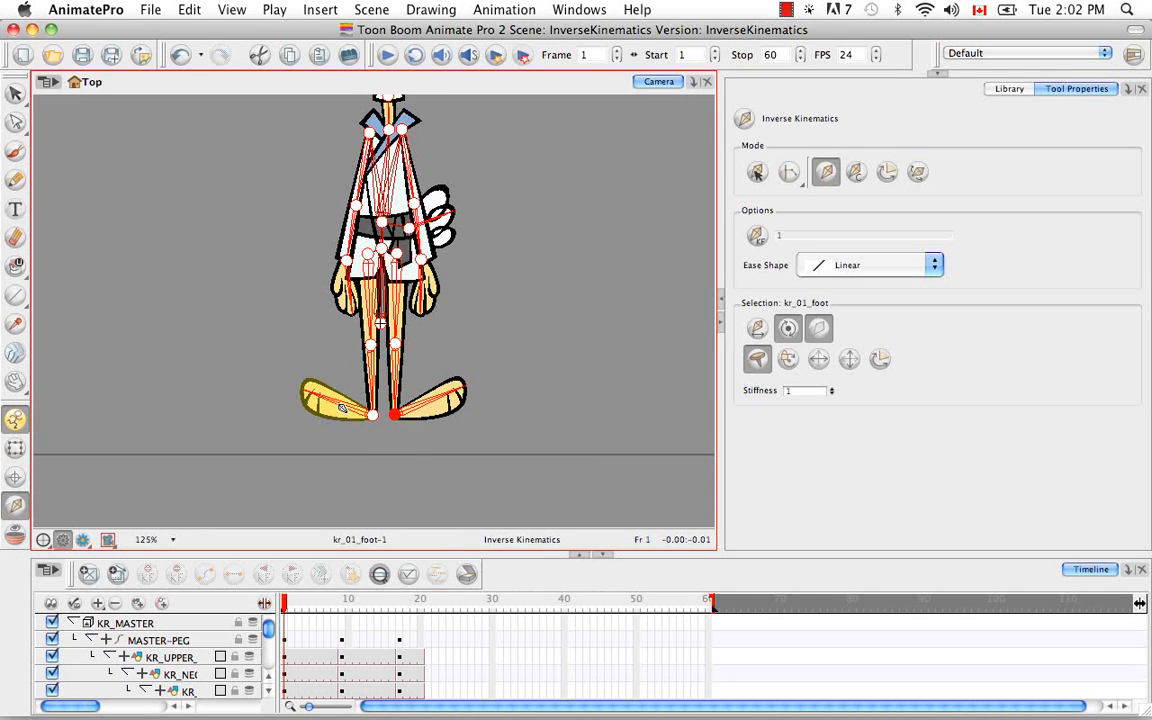
{"action": "key", "text": "super"}
{"action": "left_click_drag", "start_coordinate": [339, 404], "coordinate": [298, 380]}
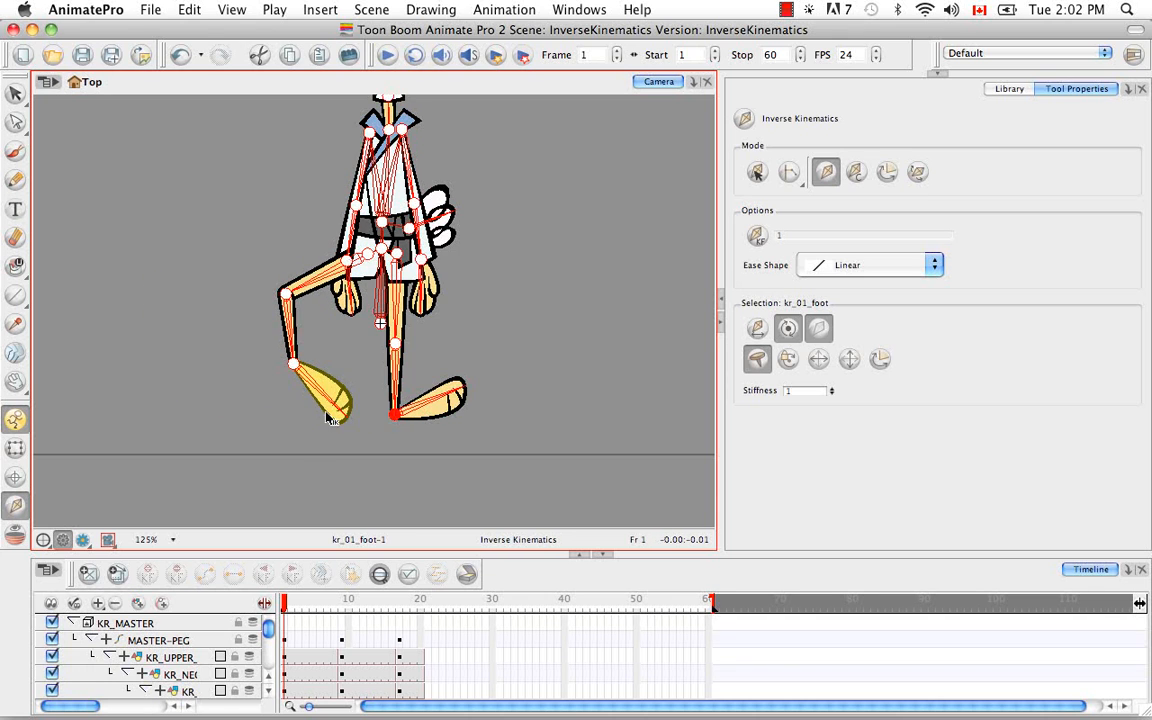
{"action": "key", "text": "super+z"}
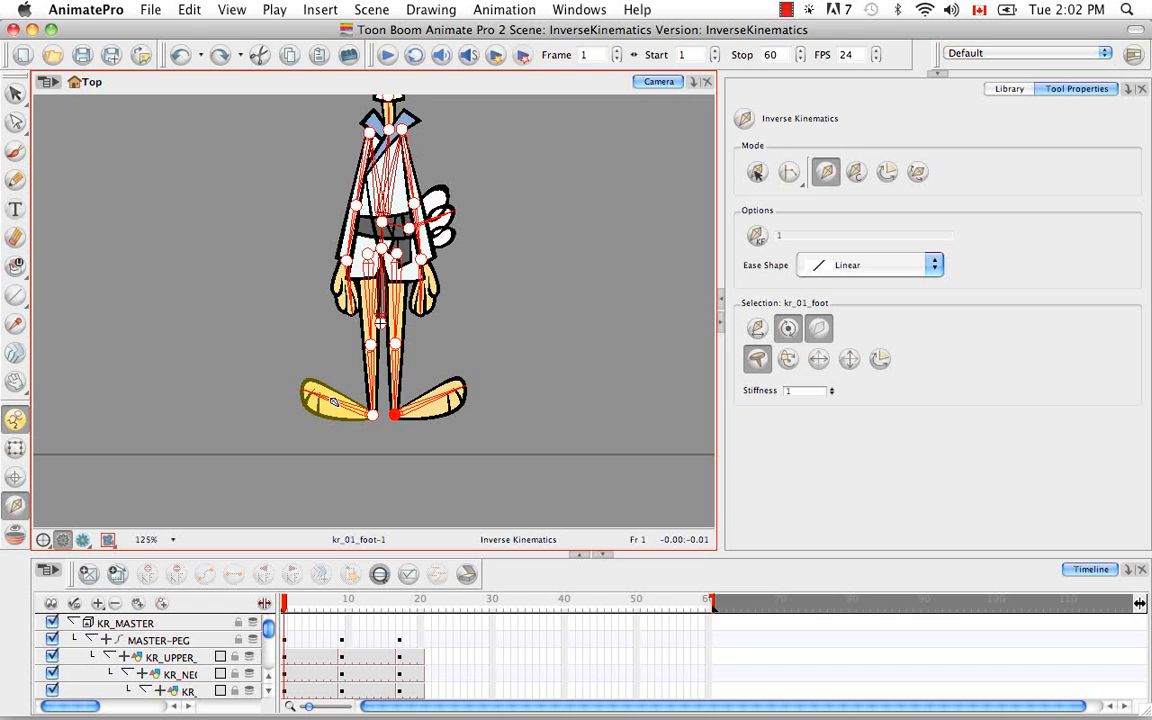
{"action": "left_click_drag", "start_coordinate": [334, 402], "coordinate": [310, 400]}
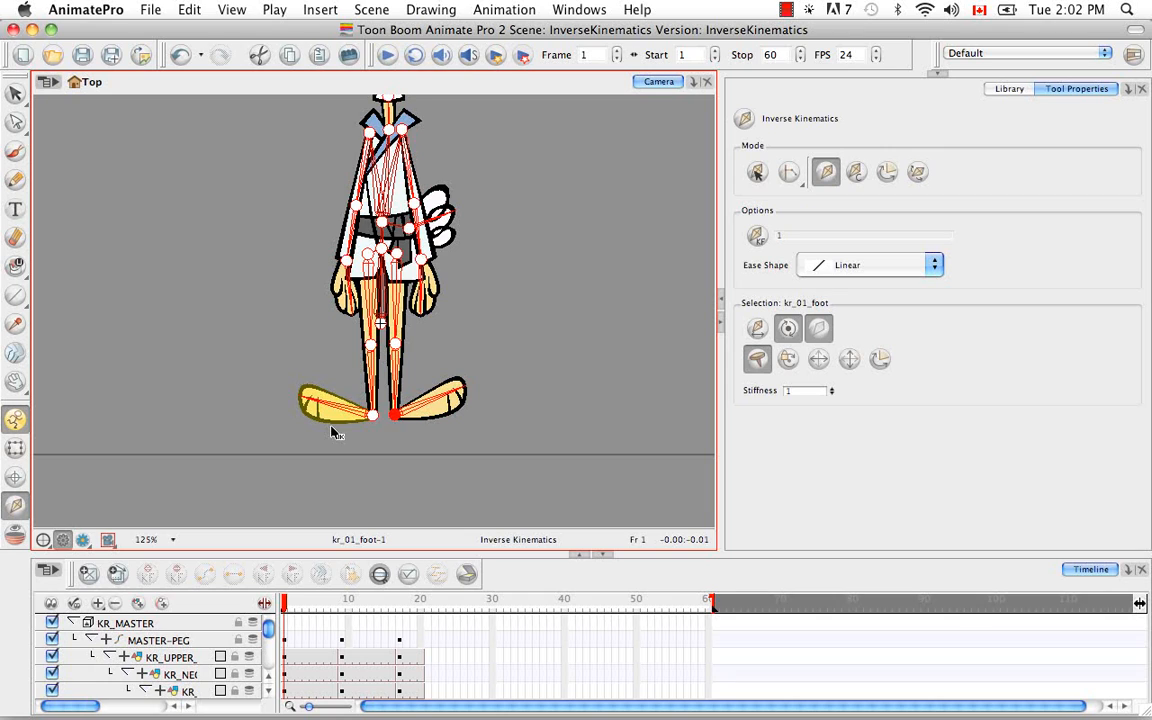
{"action": "key", "text": "super+z"}
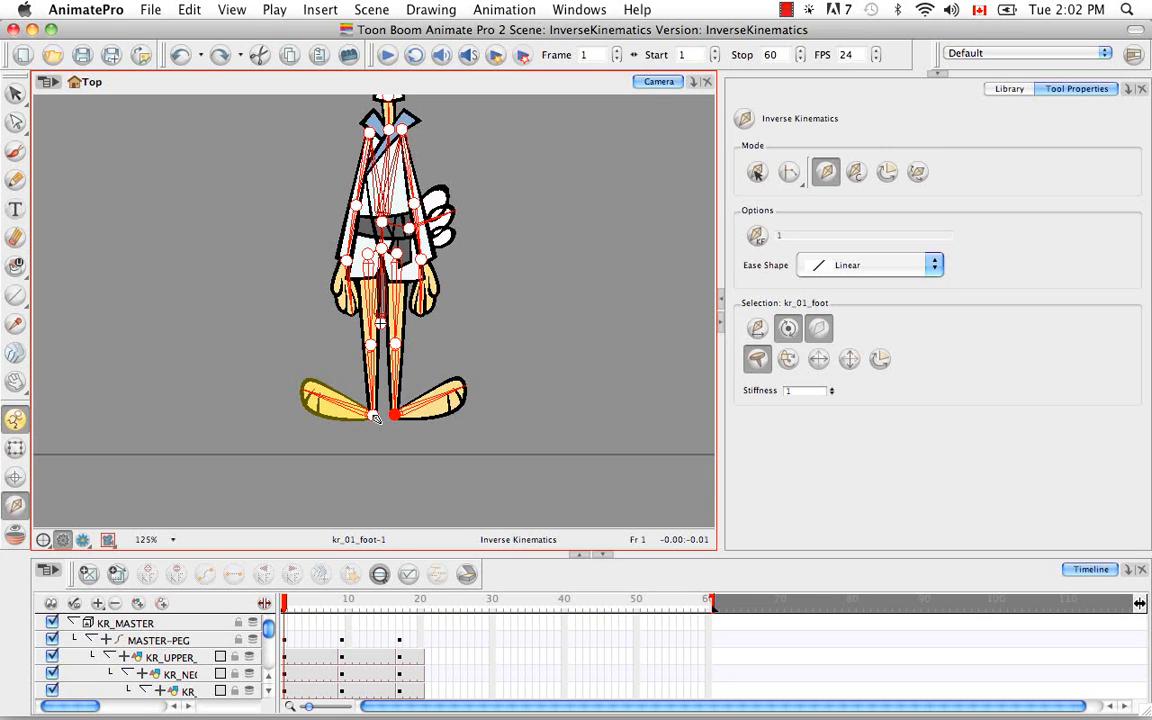
Remove the nail from the ankle joint and hold the orientation of the opposite lower leg bone.
{"action": "key", "text": "super+shift+z"}
{"action": "left_click", "coordinate": [373, 415], "text": "shift"}
{"action": "left_click", "coordinate": [395, 415], "text": "shift"}
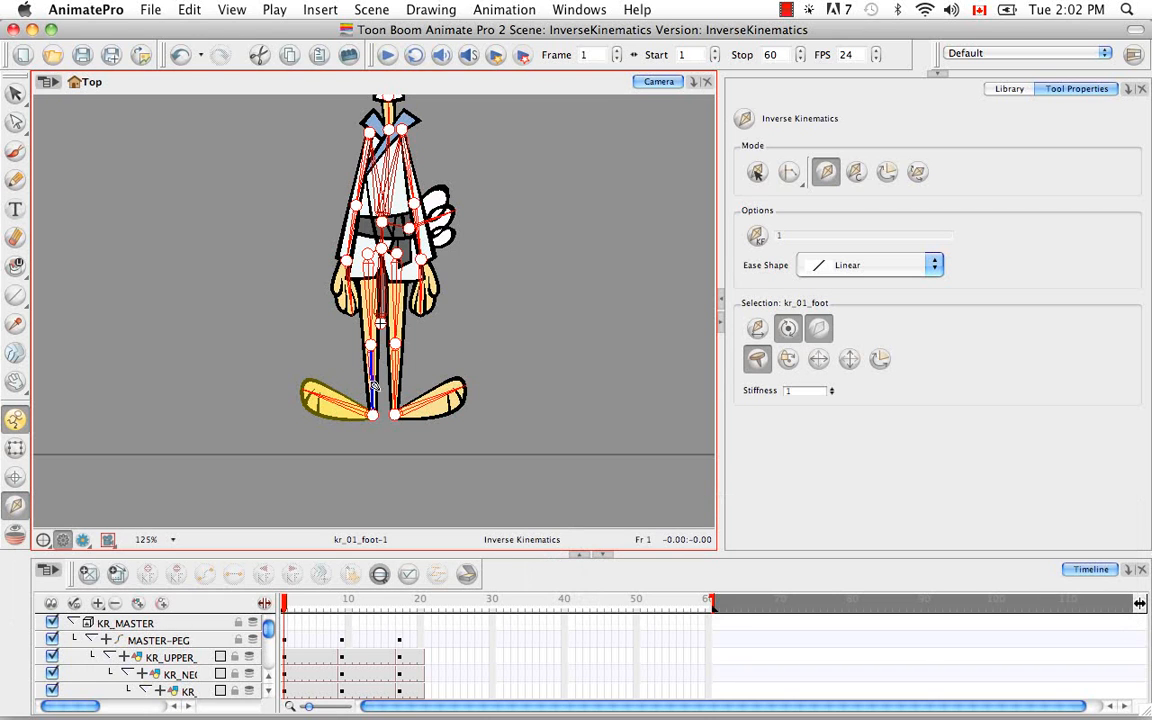
Try pulling kr_01_foot outward with its lower leg's orientation held, and undo the pose.
{"action": "left_click_drag", "start_coordinate": [343, 407], "coordinate": [234, 437]}
{"action": "key", "text": "super+z"}
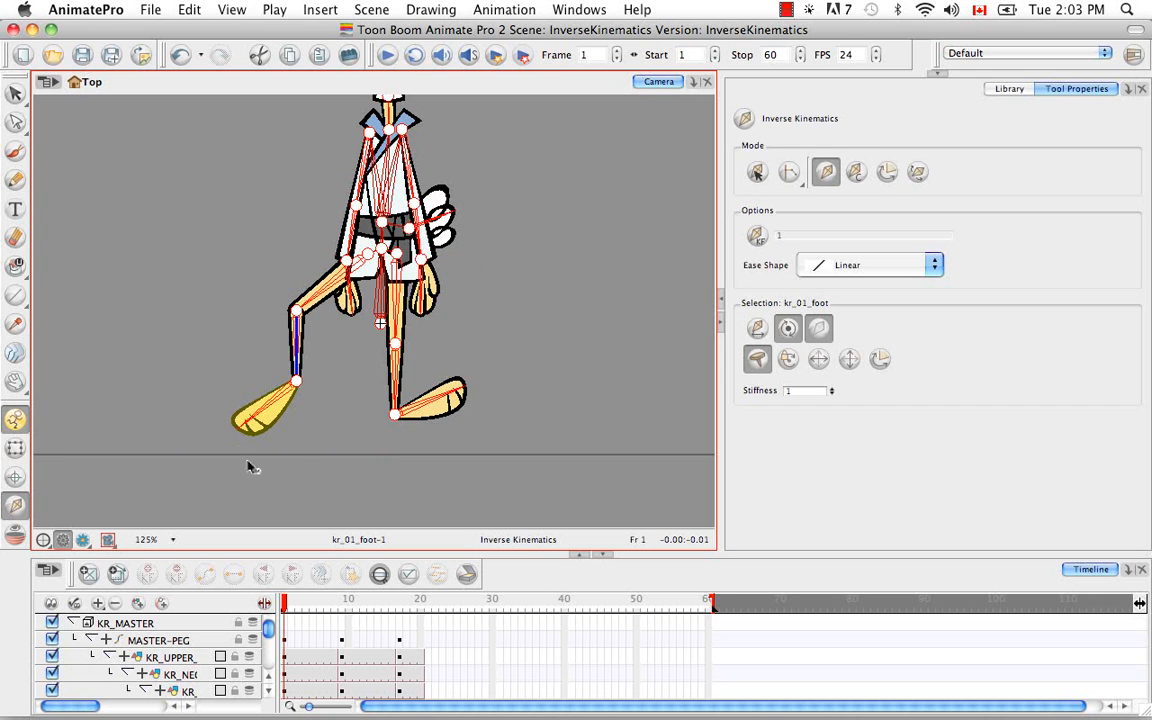